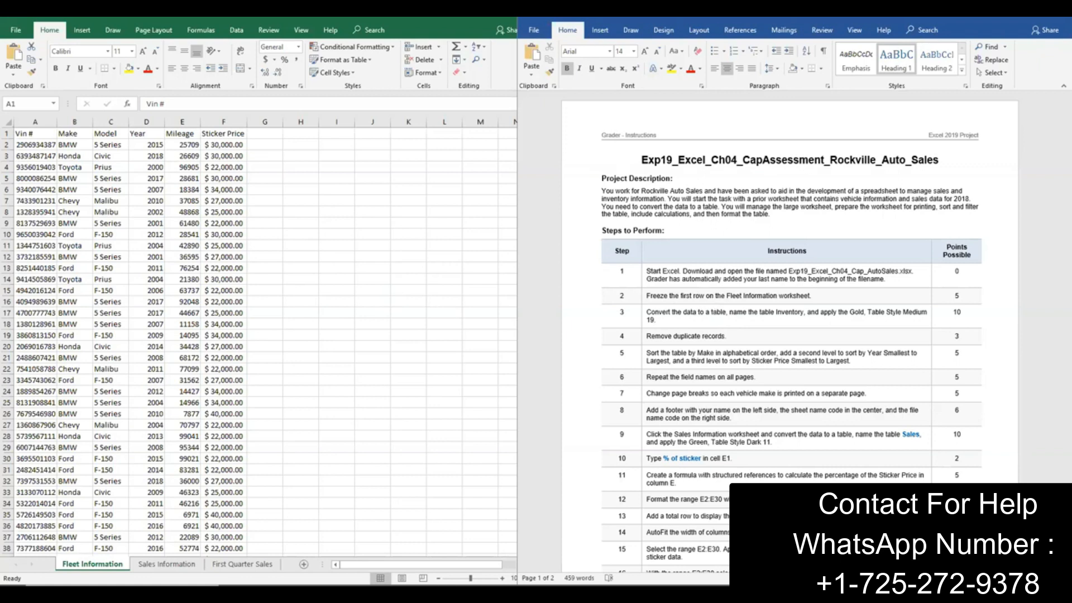
Step: Look over the Sales Information and First Quarter Sales worksheets and return to the Fleet Information worksheet
click(157, 565)
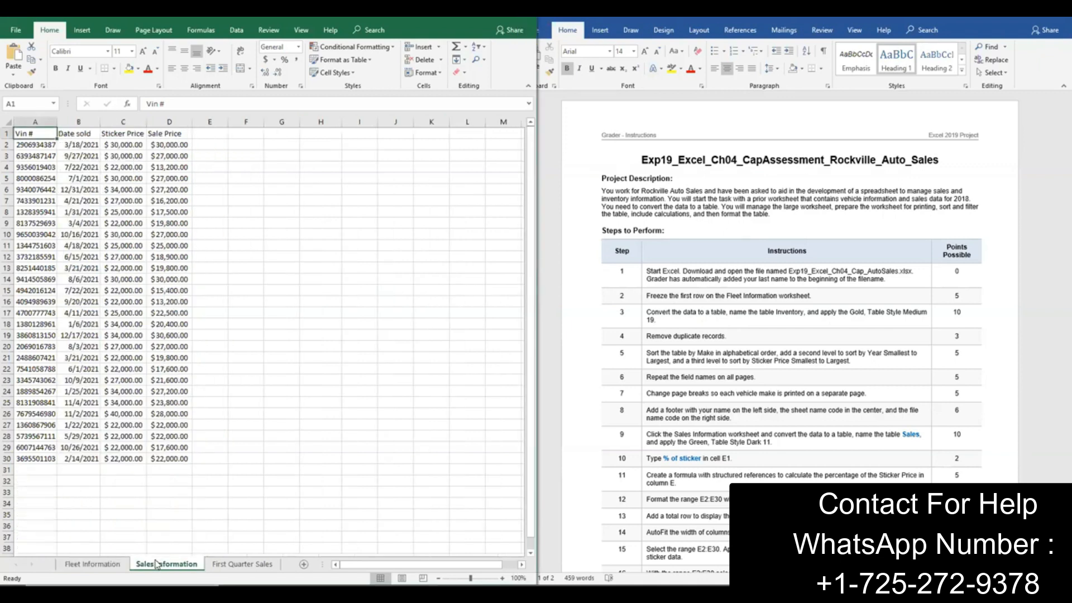
click(221, 565)
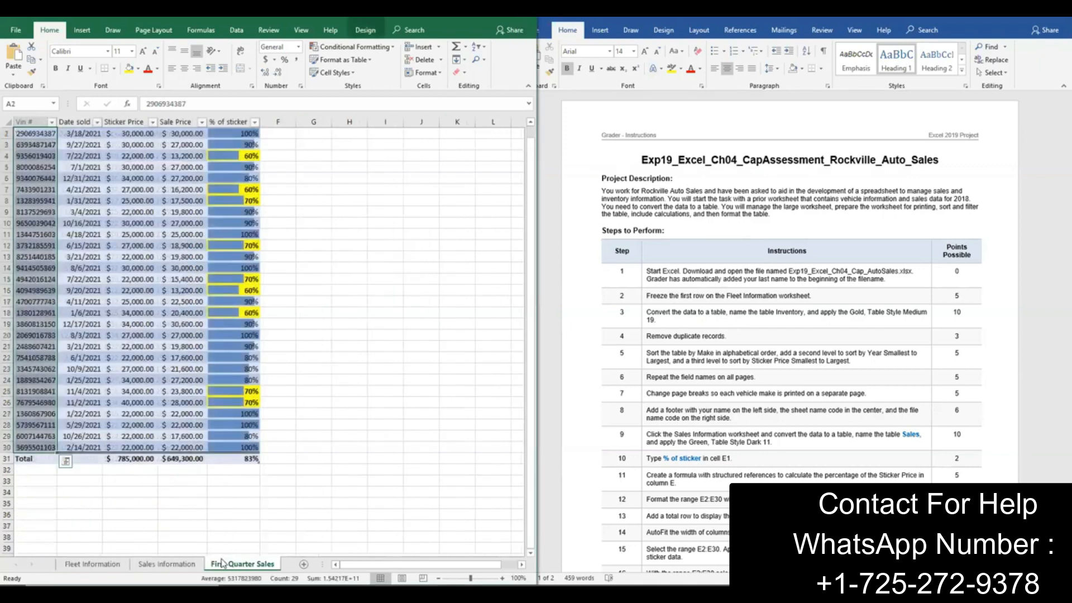
click(92, 564)
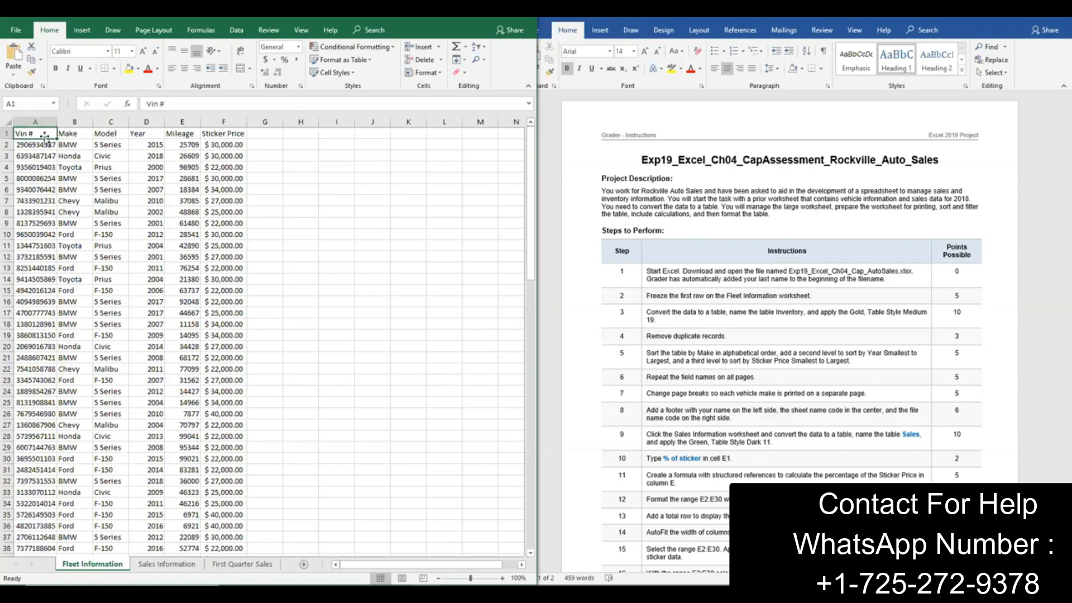
Step: Freeze the top row of the Fleet Information worksheet
click(301, 35)
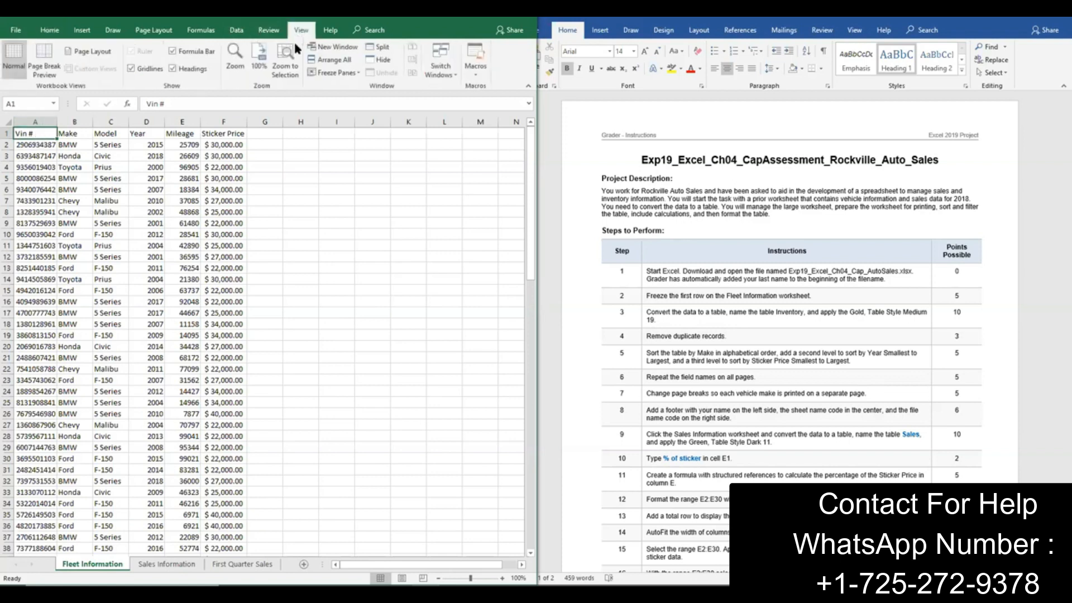
click(498, 12)
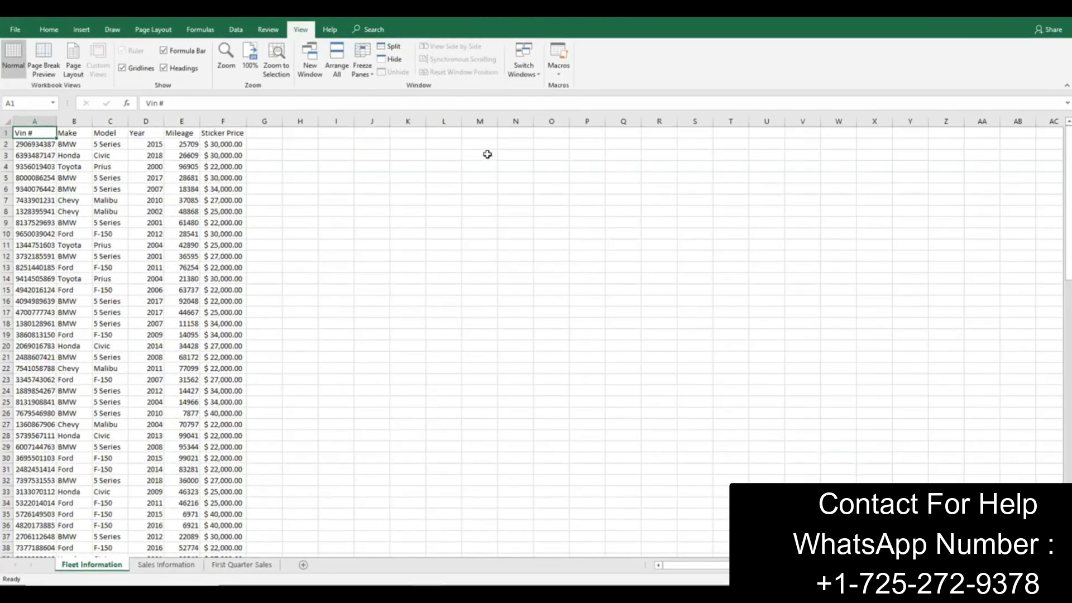
click(372, 75)
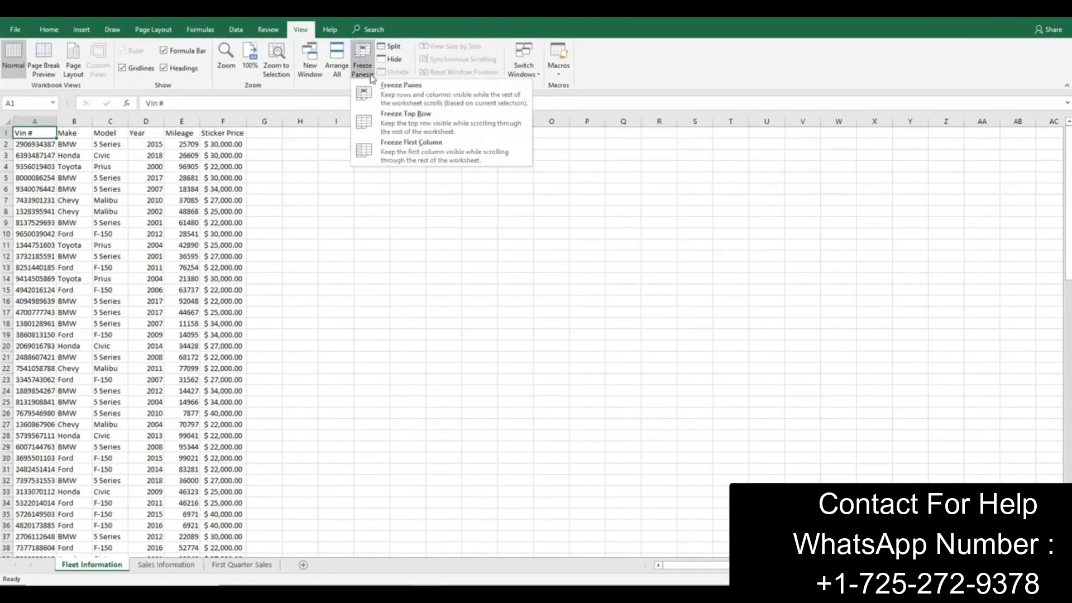
click(385, 131)
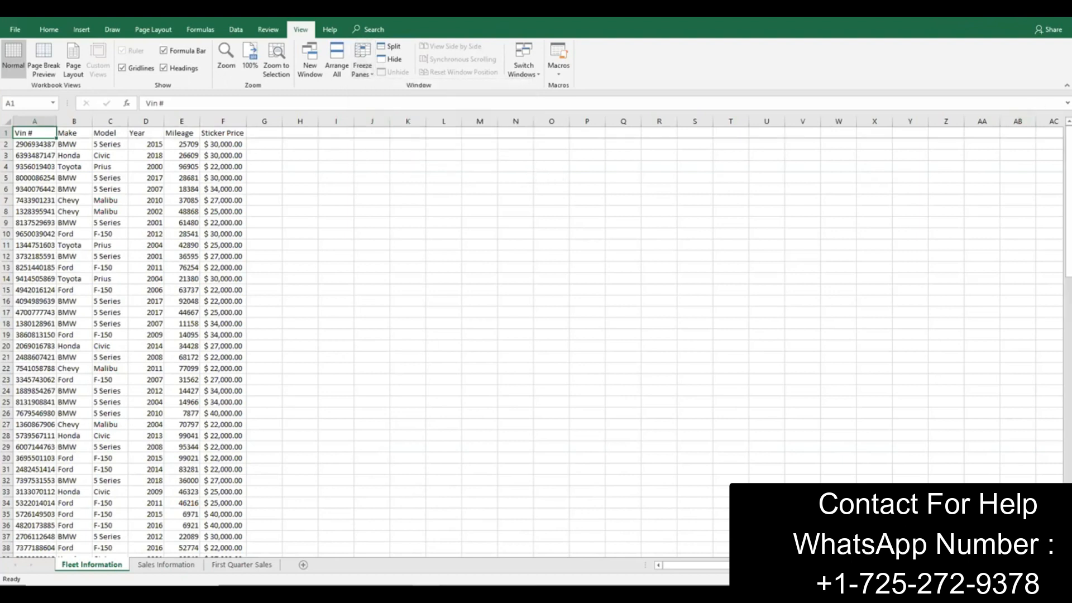
Step: Convert the fleet data in A1:F104 into a table with headers, using Gold, Table Style Medium 19
click(1030, 21)
drag(686, 292, 1, 256)
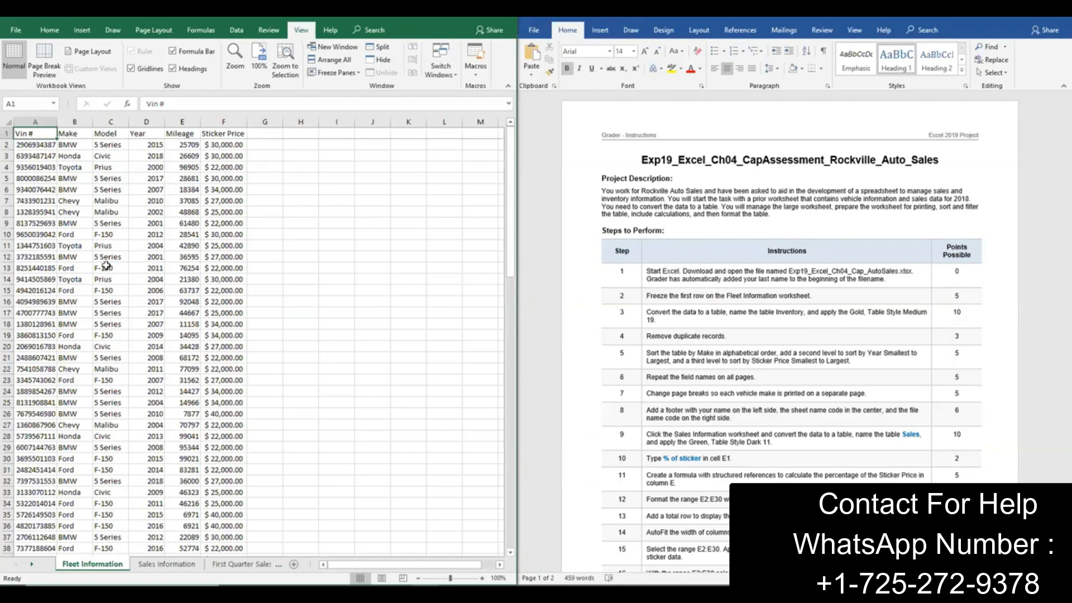
drag(28, 134, 209, 551)
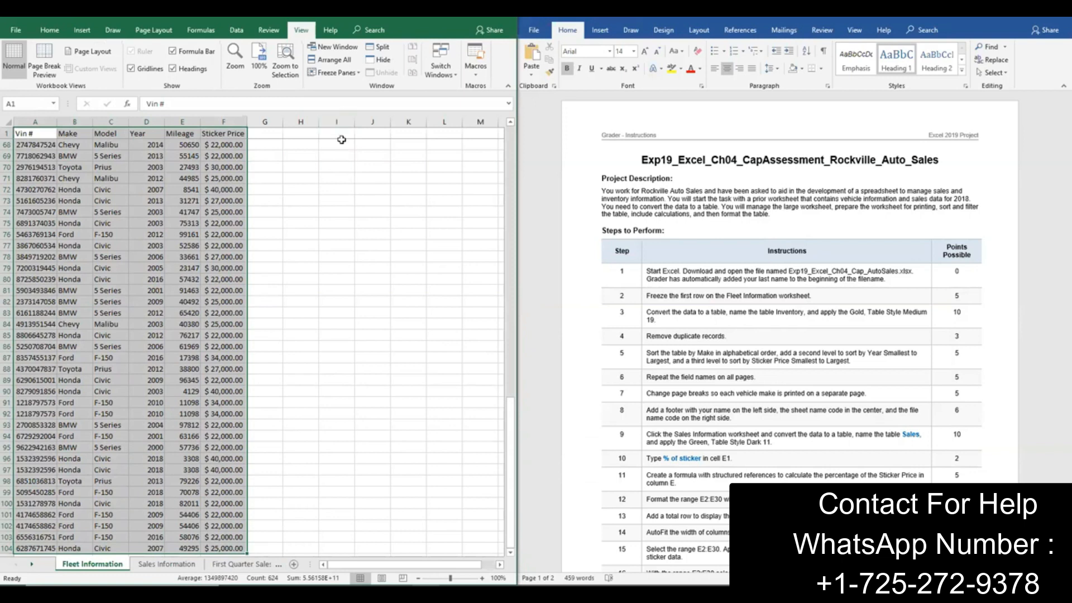
click(54, 31)
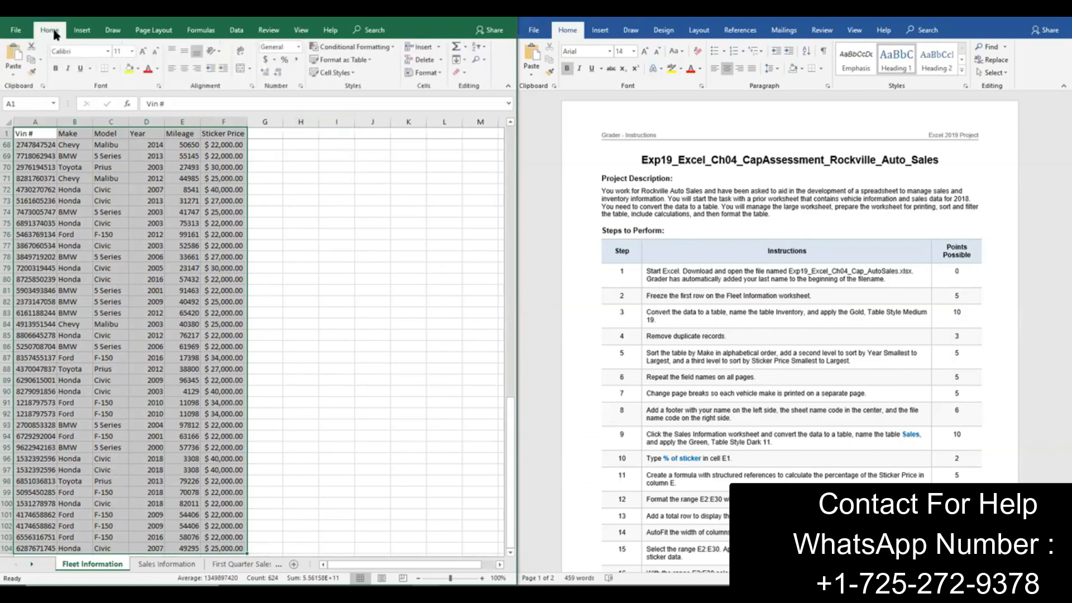
click(370, 62)
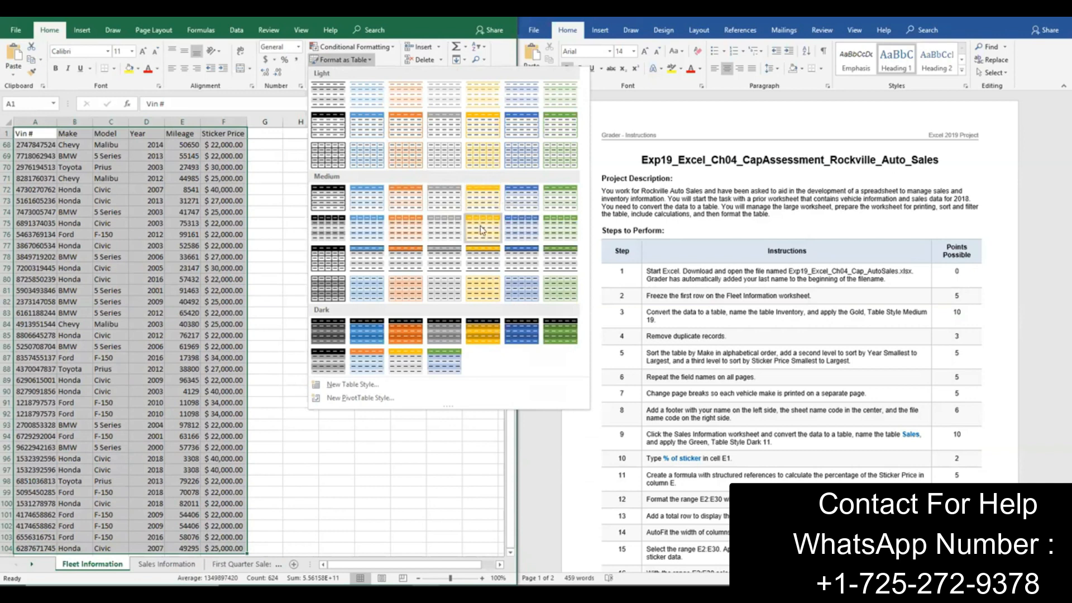
click(488, 263)
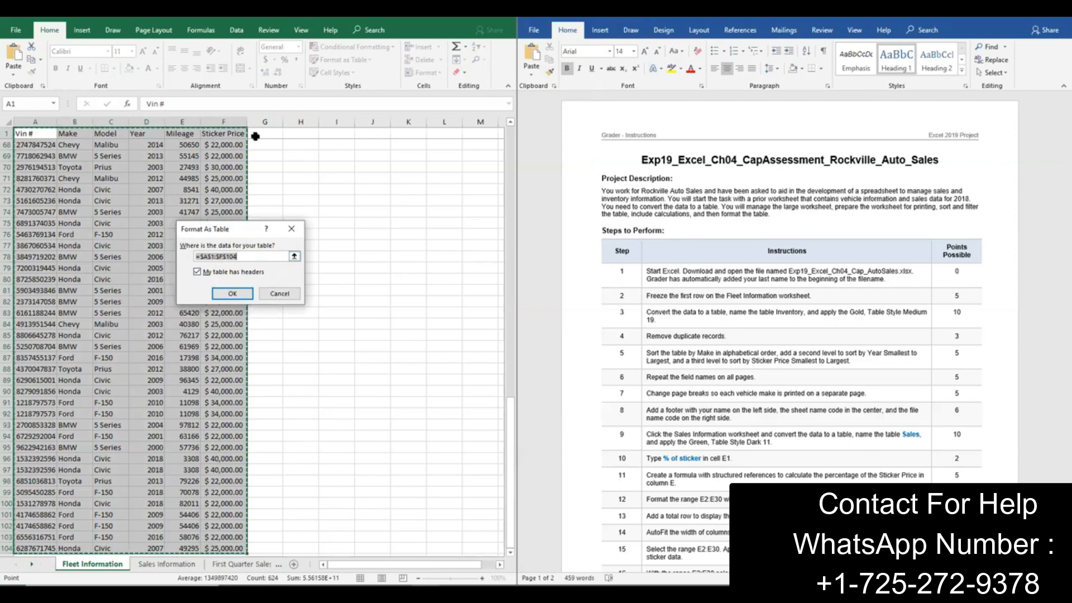
click(232, 294)
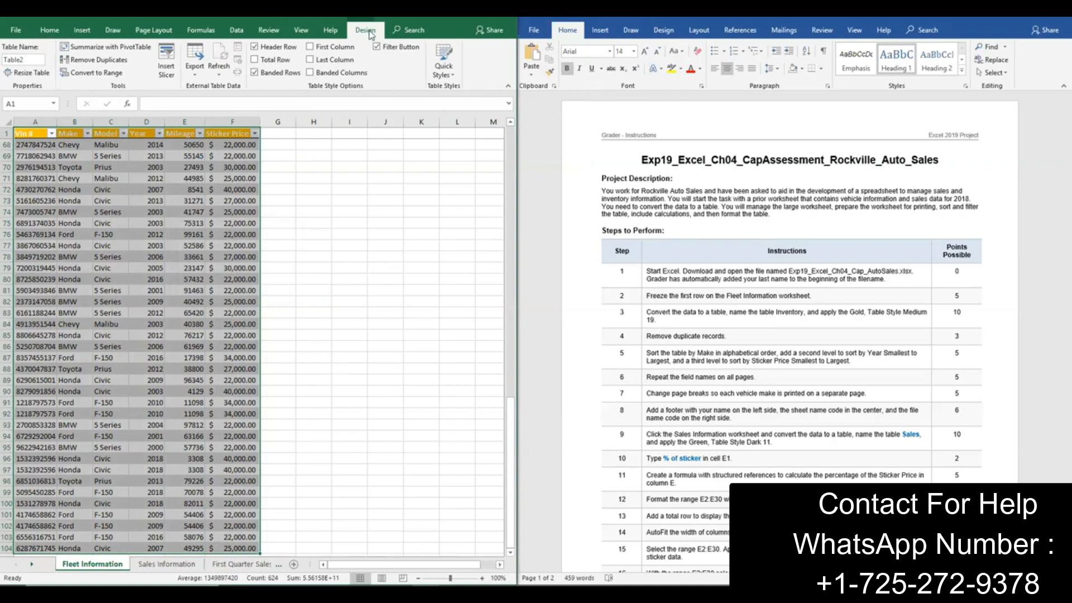
Step: Remove duplicate records from the fleet table, comparing all columns from Vin # to Sticker Price
click(109, 60)
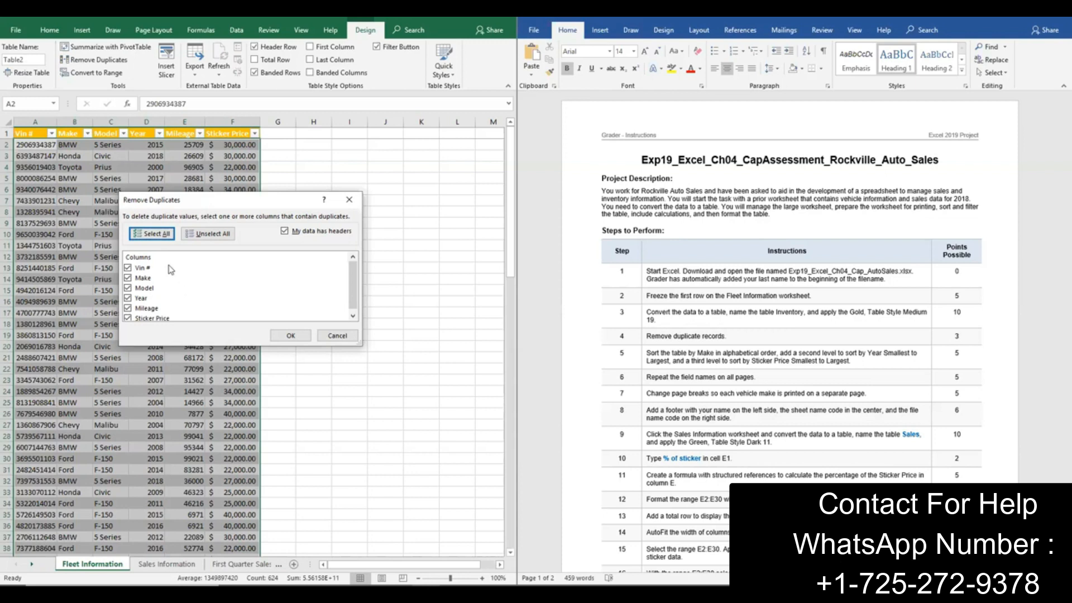
scroll(193, 303, down, 1)
scroll(192, 303, up, 1)
click(291, 336)
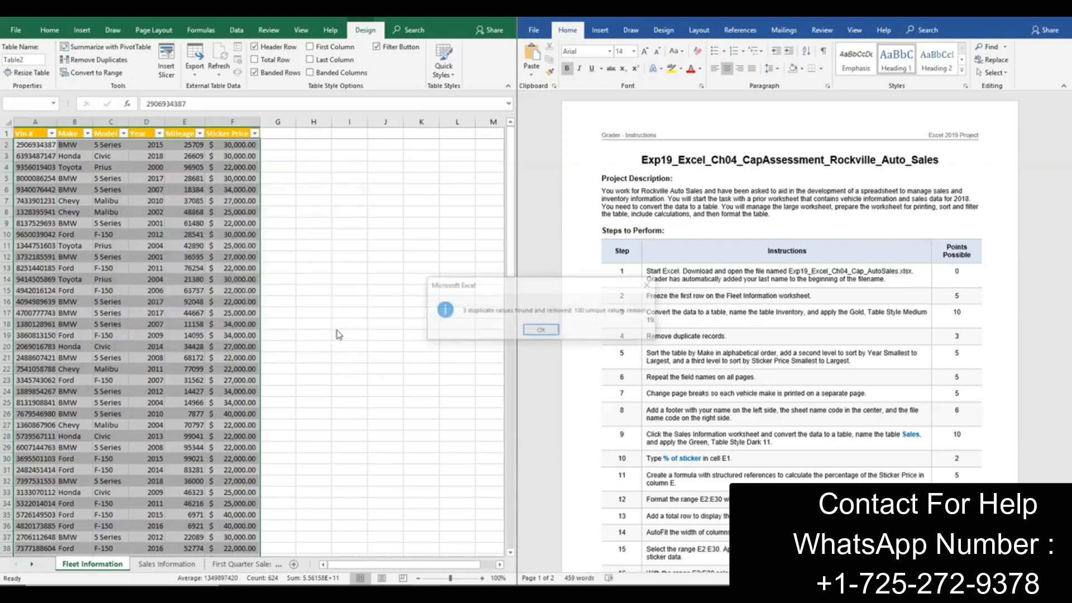
click(541, 331)
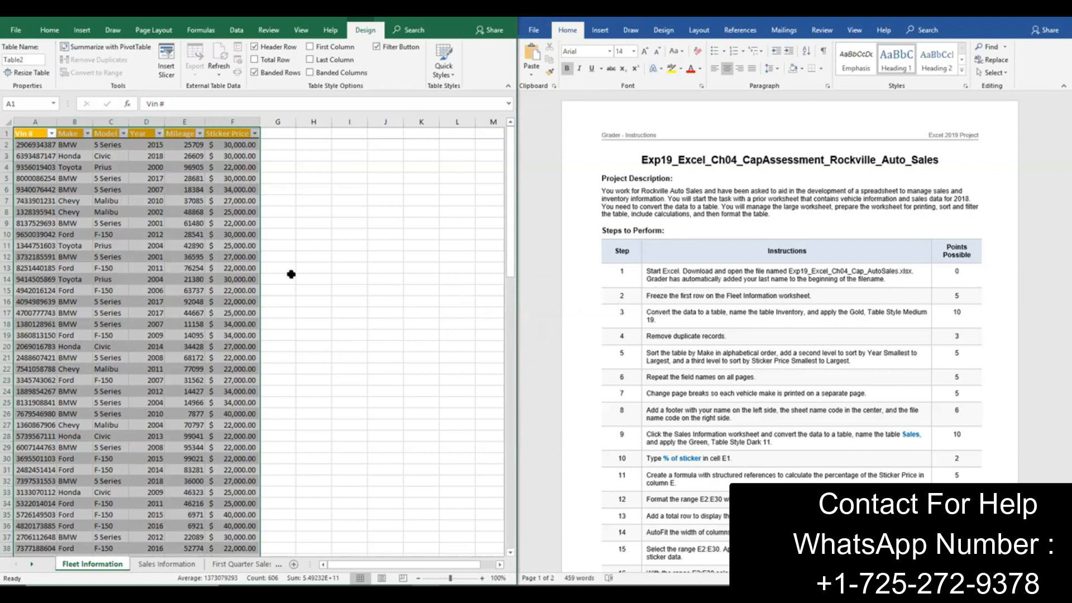
Step: Sort the fleet table by Make from A to Z and open its custom sort settings
click(88, 133)
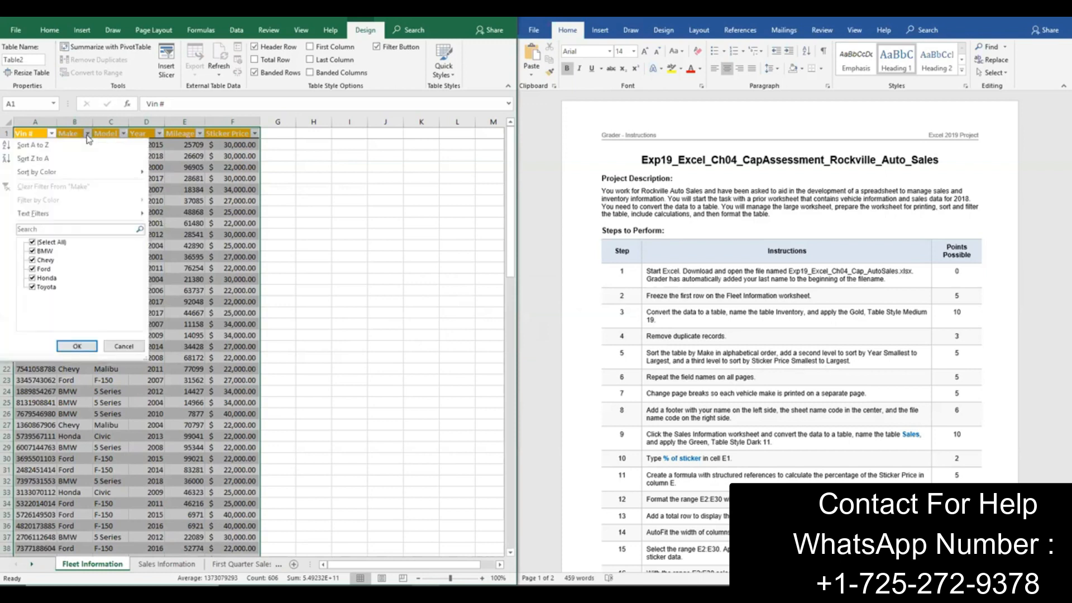
click(80, 144)
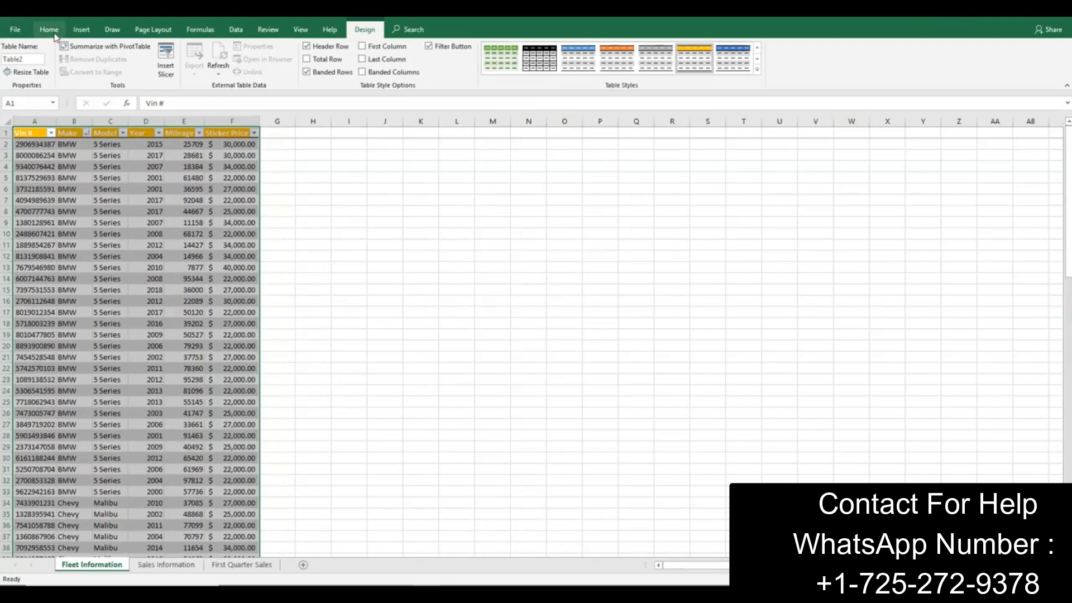
click(50, 30)
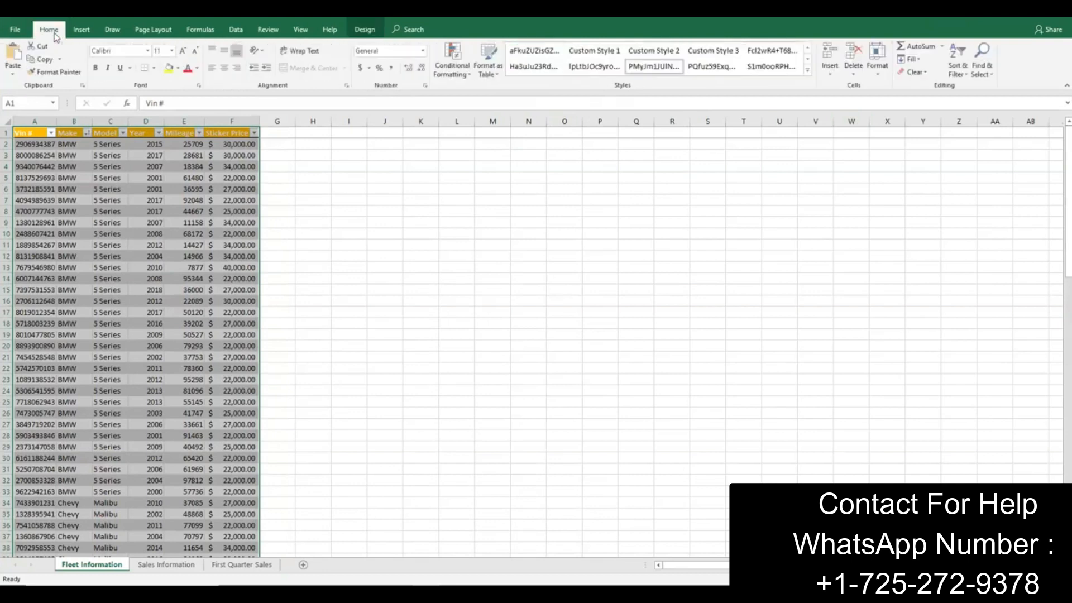
click(968, 75)
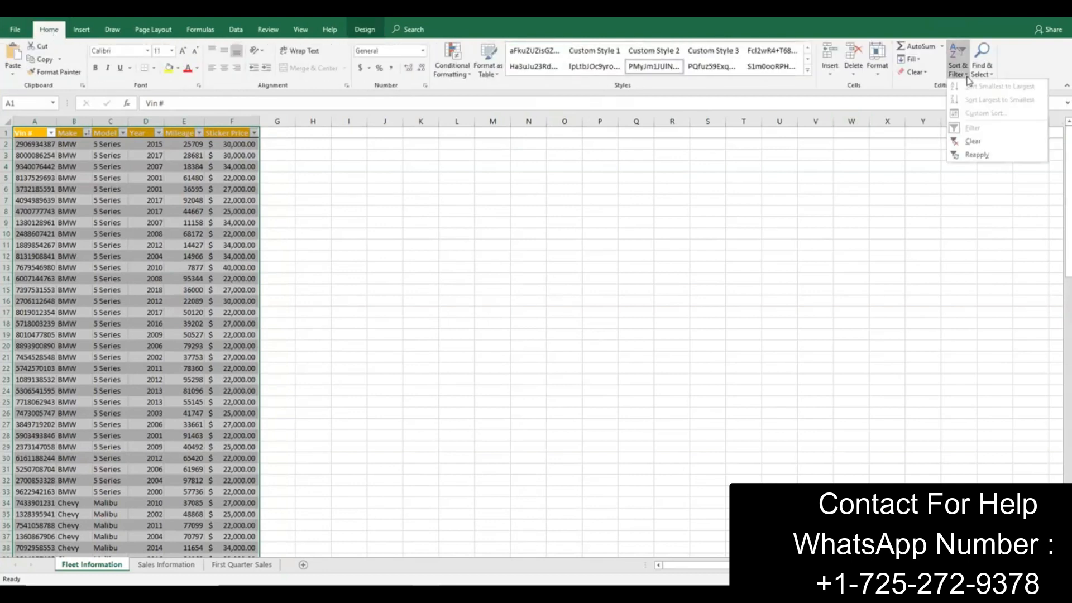
click(191, 167)
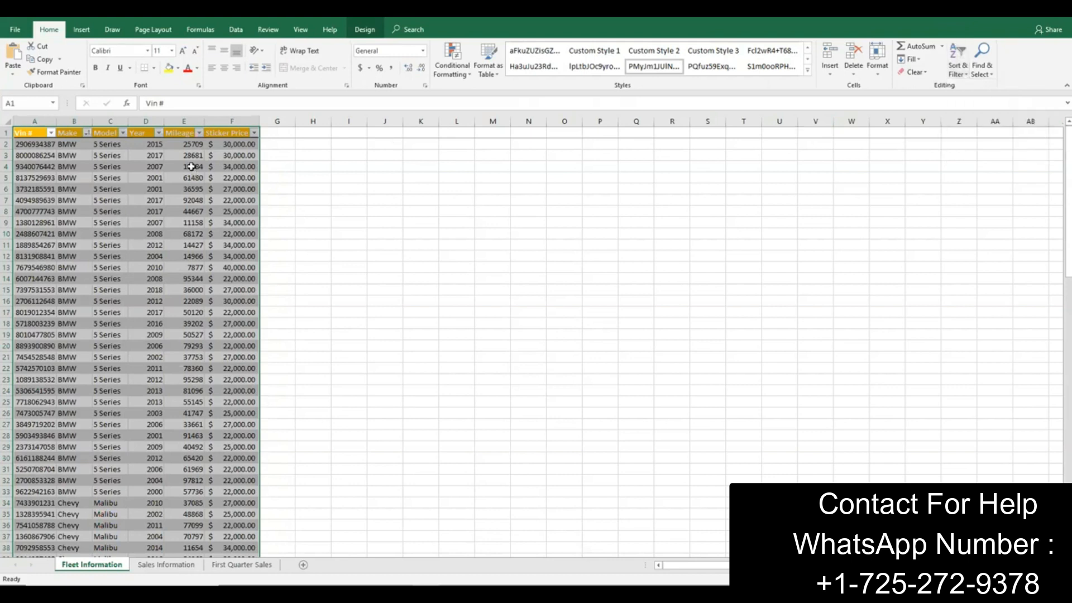
click(43, 137)
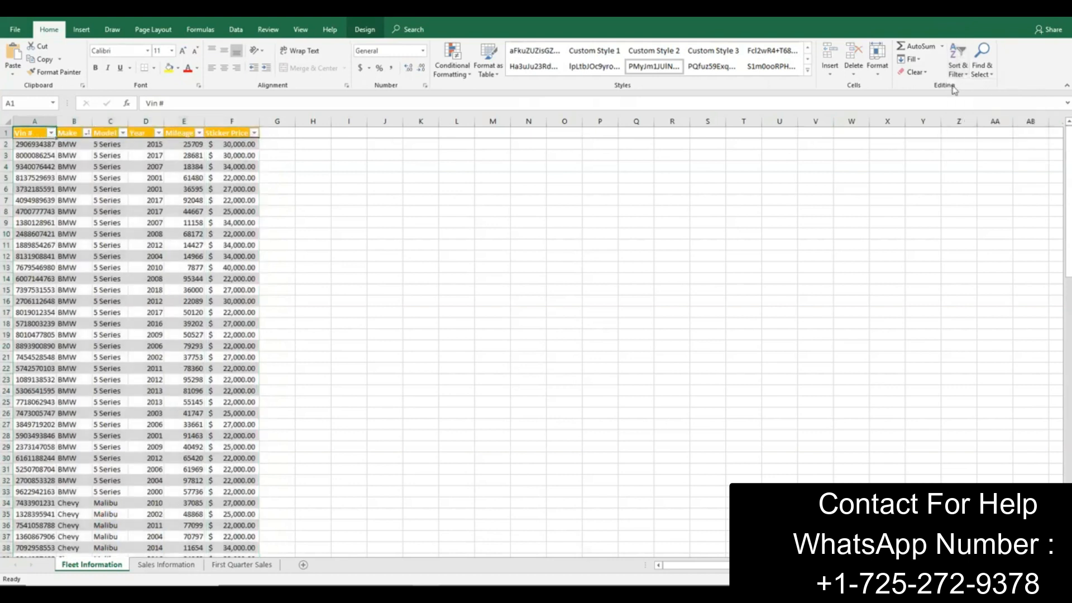
click(958, 60)
click(969, 120)
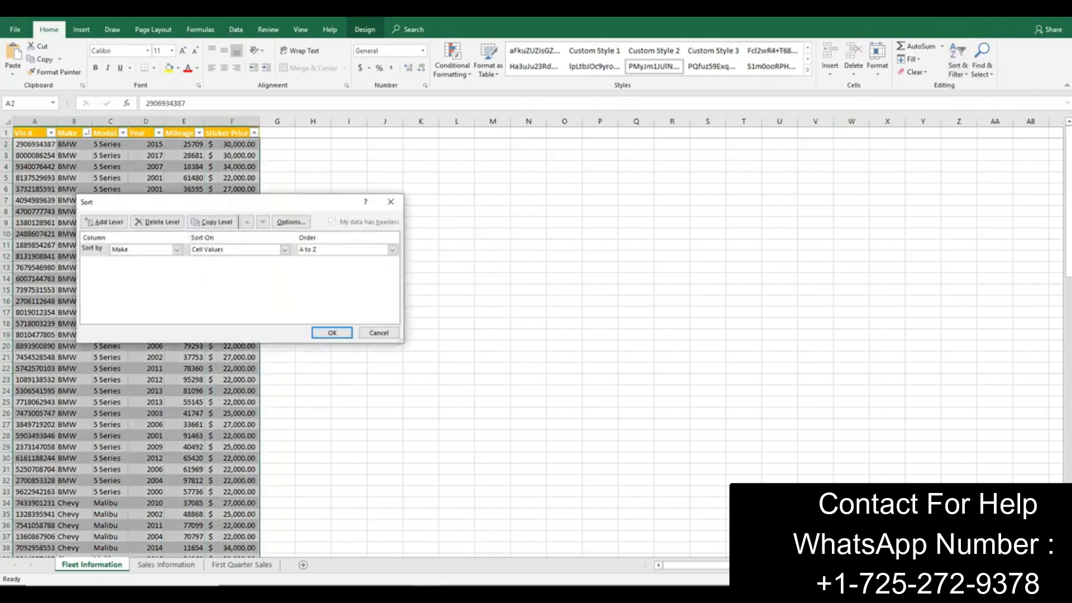
Step: Add a second sort level by Year, ordered Smallest to Largest
click(343, 539)
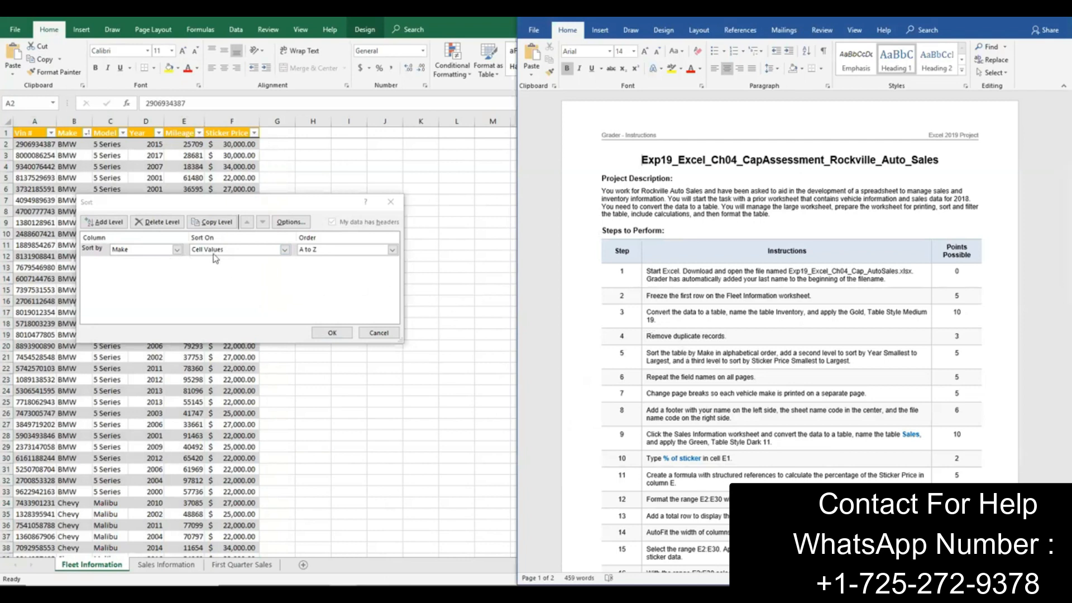
click(104, 222)
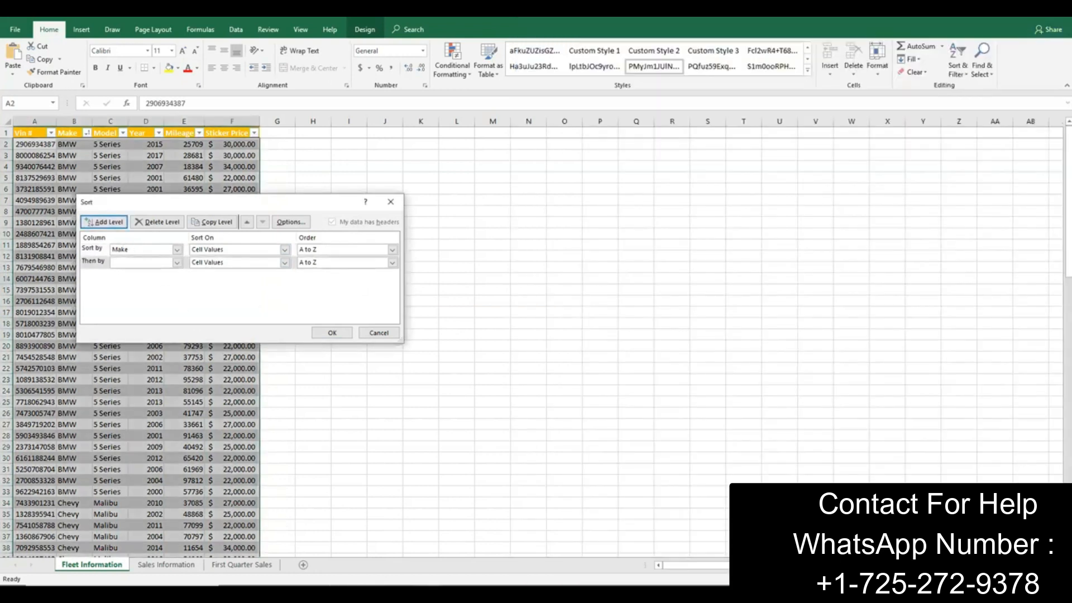
key(alt+Tab)
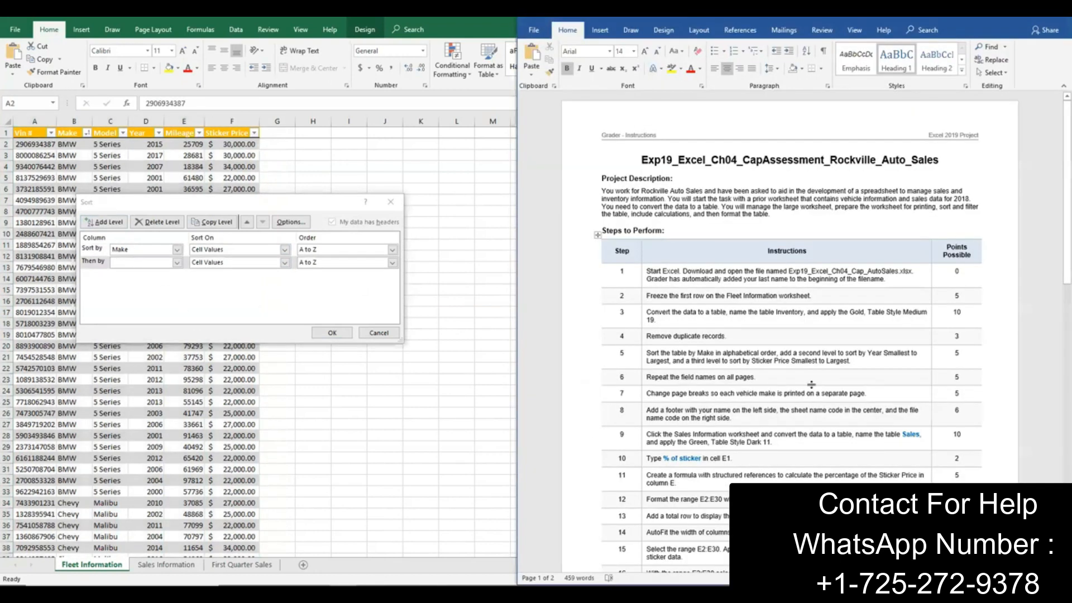
click(178, 262)
click(151, 296)
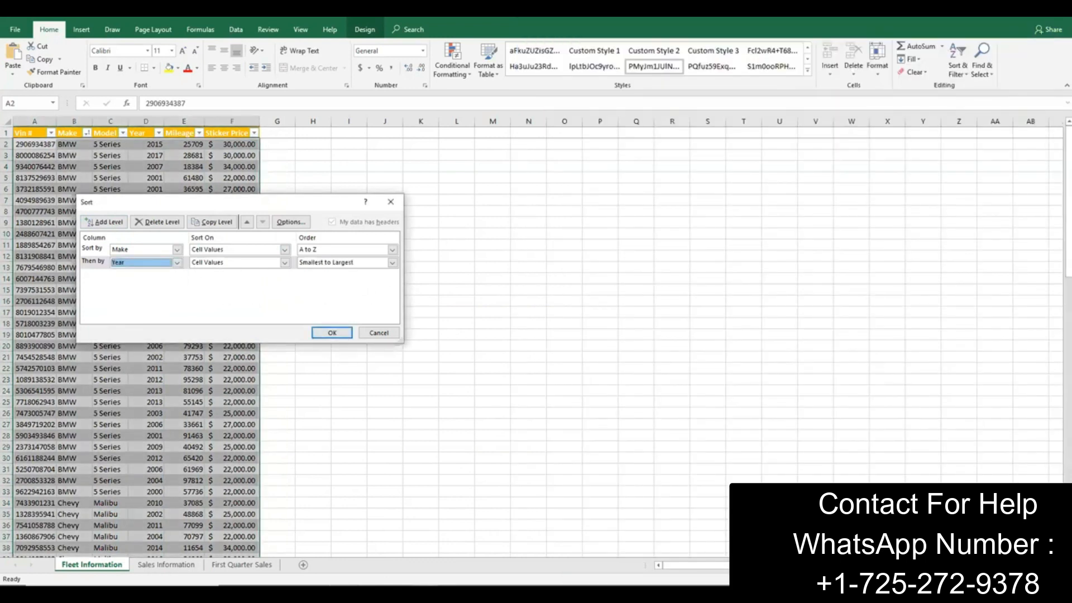
Step: Add a third sort level by Sticker Price, ordered Smallest to Largest, and apply the multi-level sort
key(alt+Tab)
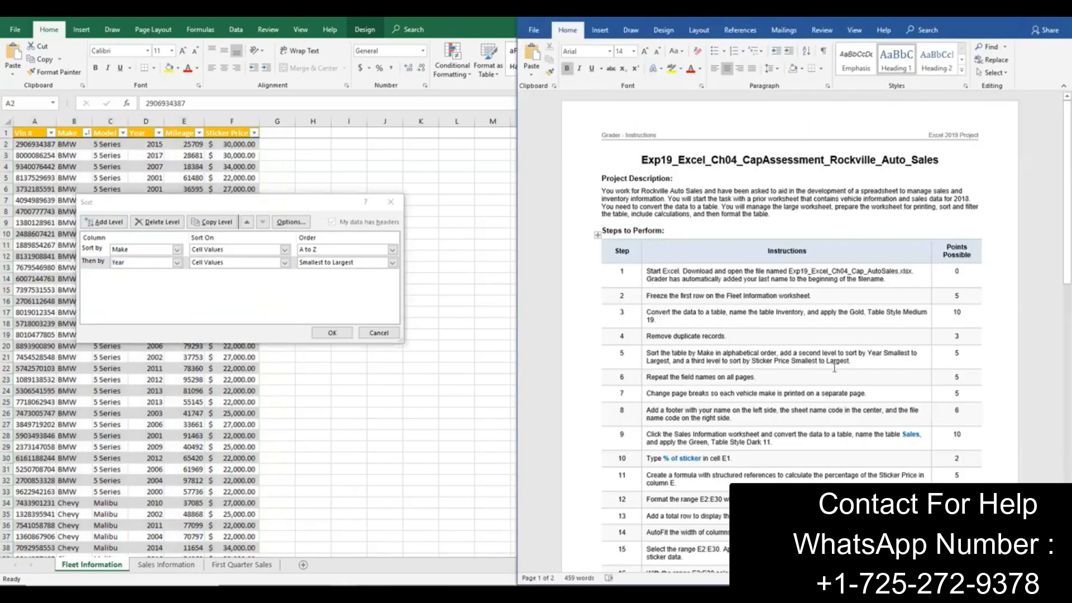
click(104, 222)
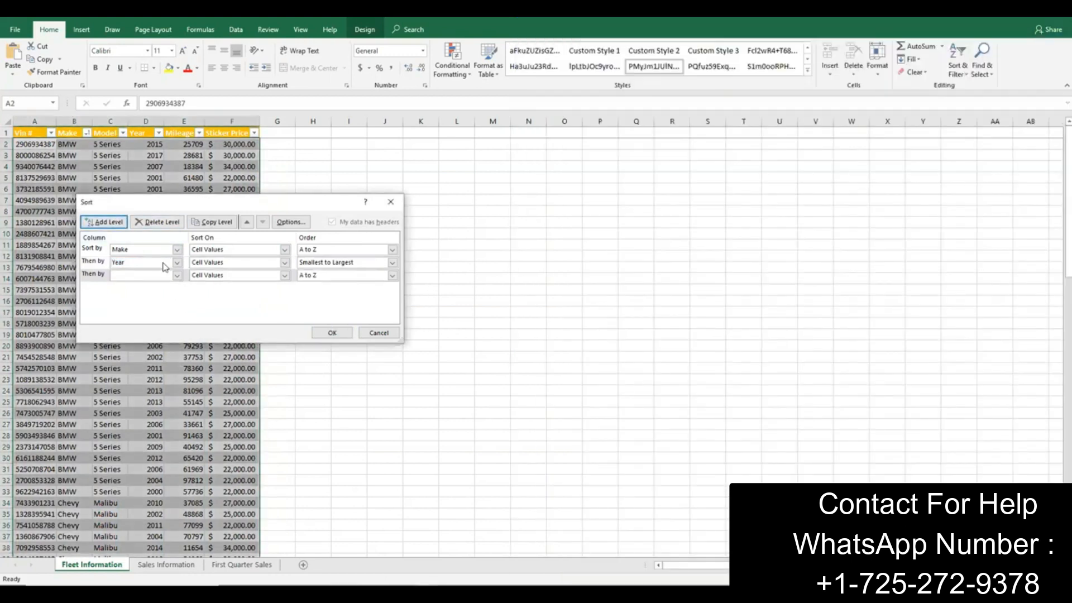
click(177, 275)
click(161, 322)
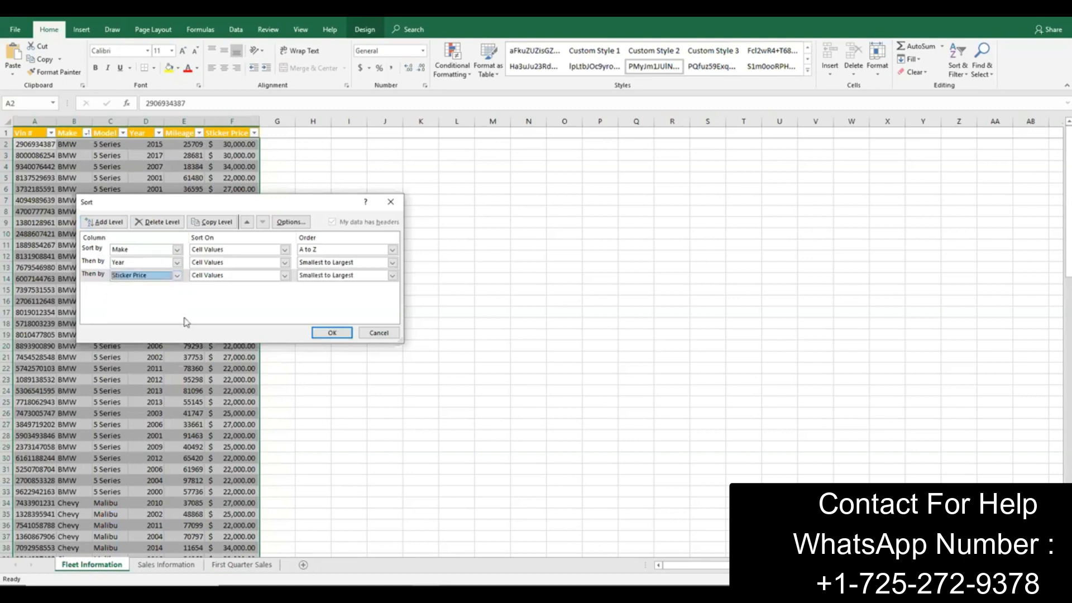
click(333, 333)
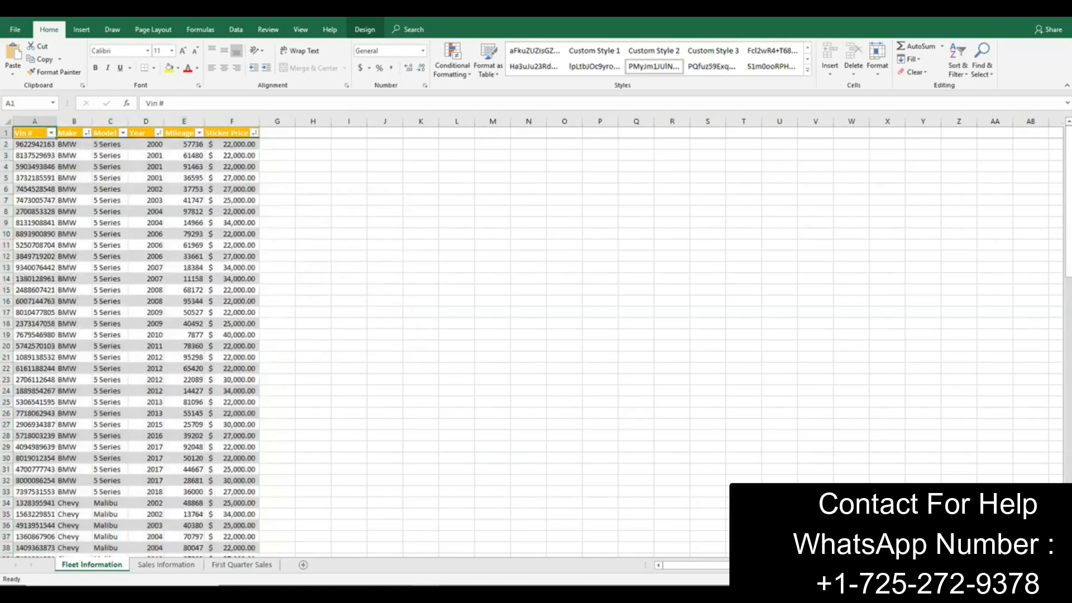
key(alt+Tab)
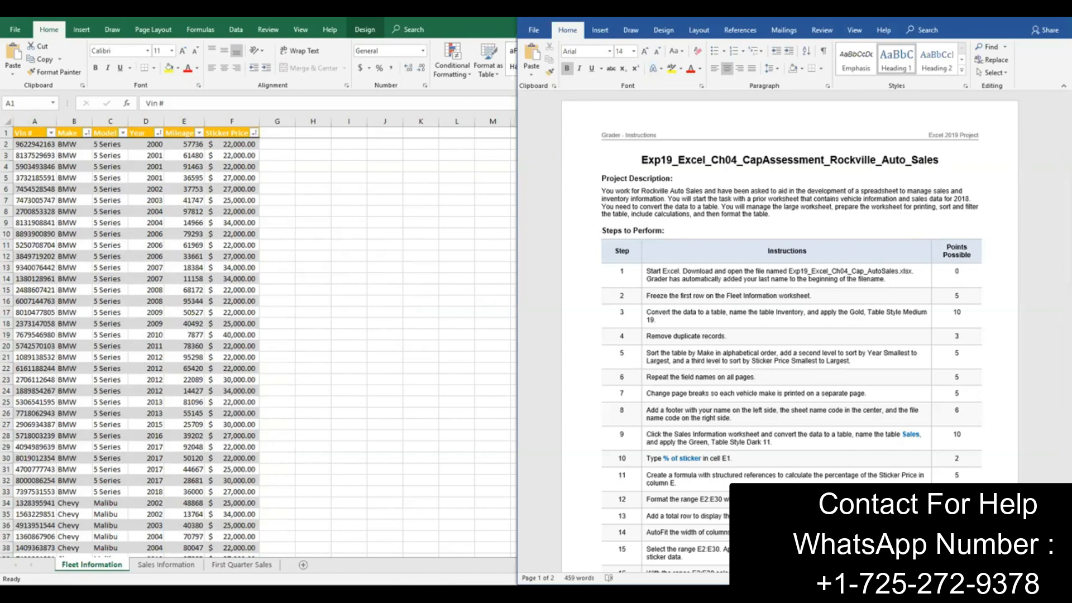
click(455, 12)
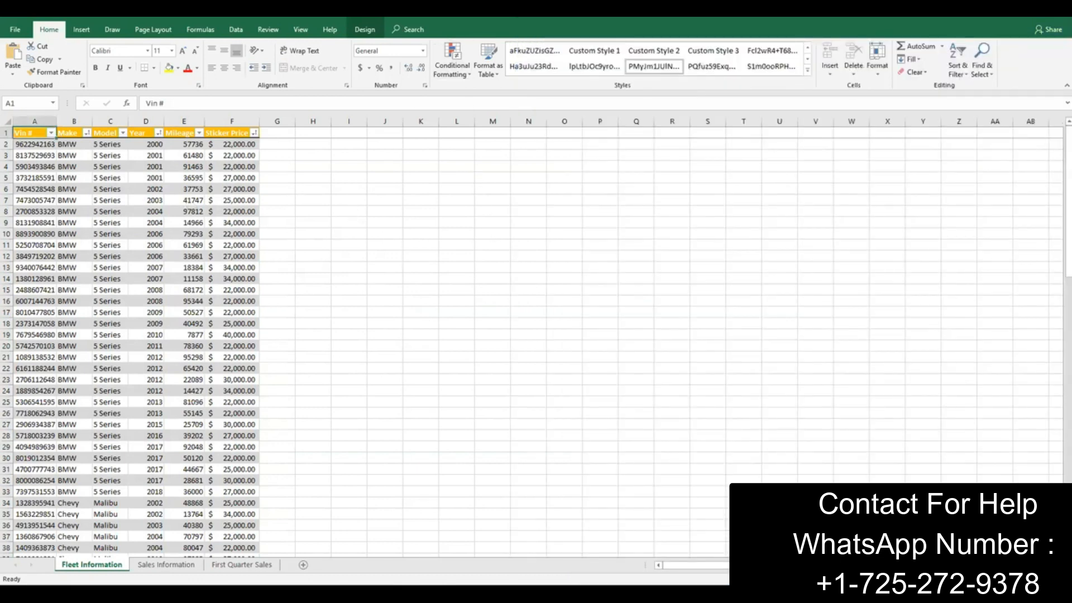
click(429, 594)
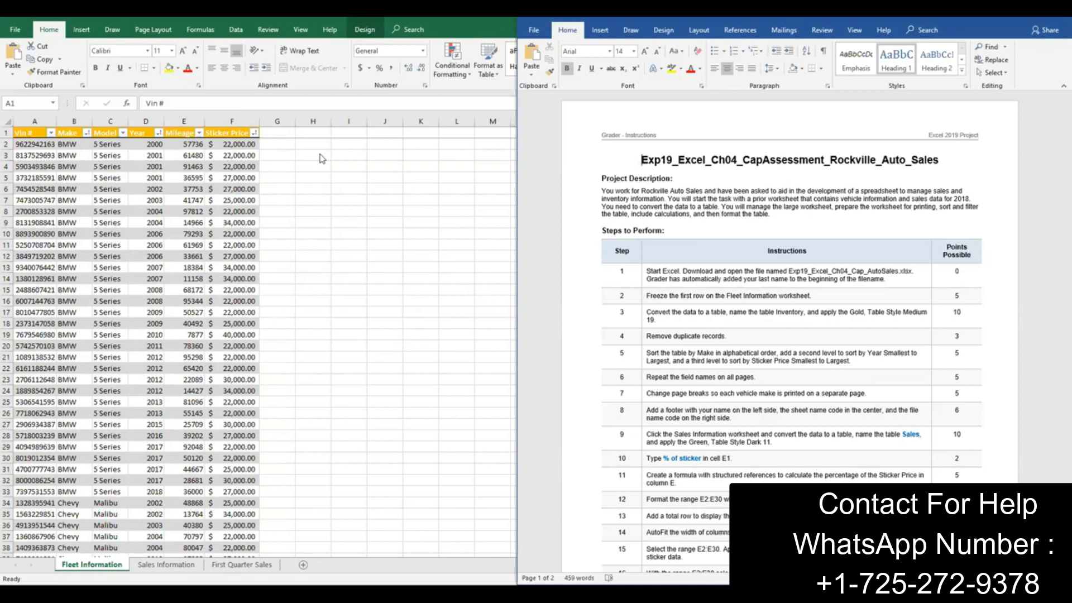
key(super+Up)
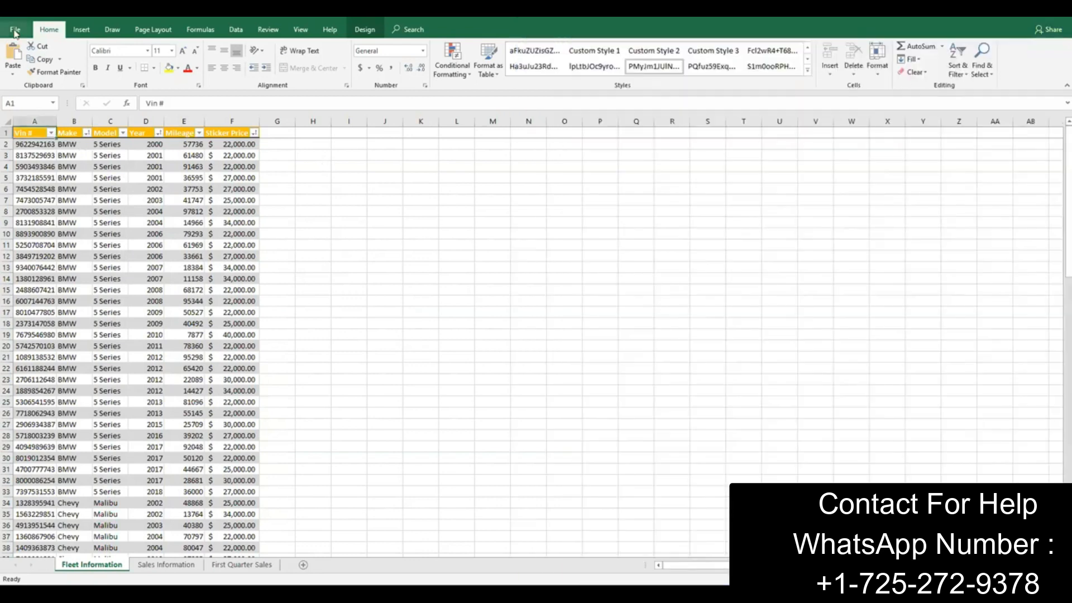
Step: Preview every printed page of the Fleet Information worksheet to check which pages carry the field names
click(15, 29)
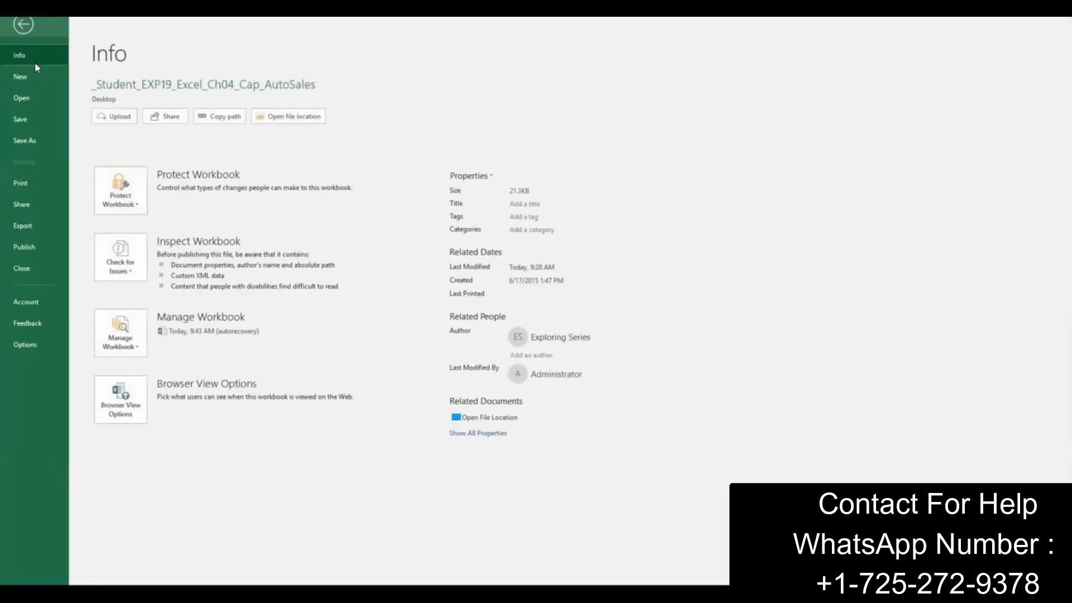
click(37, 181)
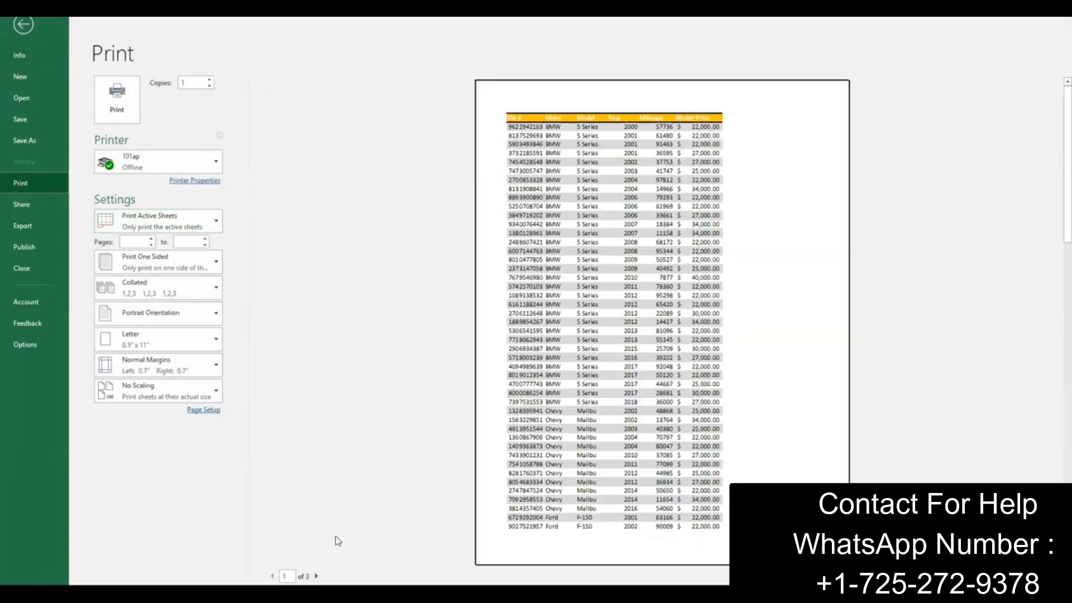
click(316, 576)
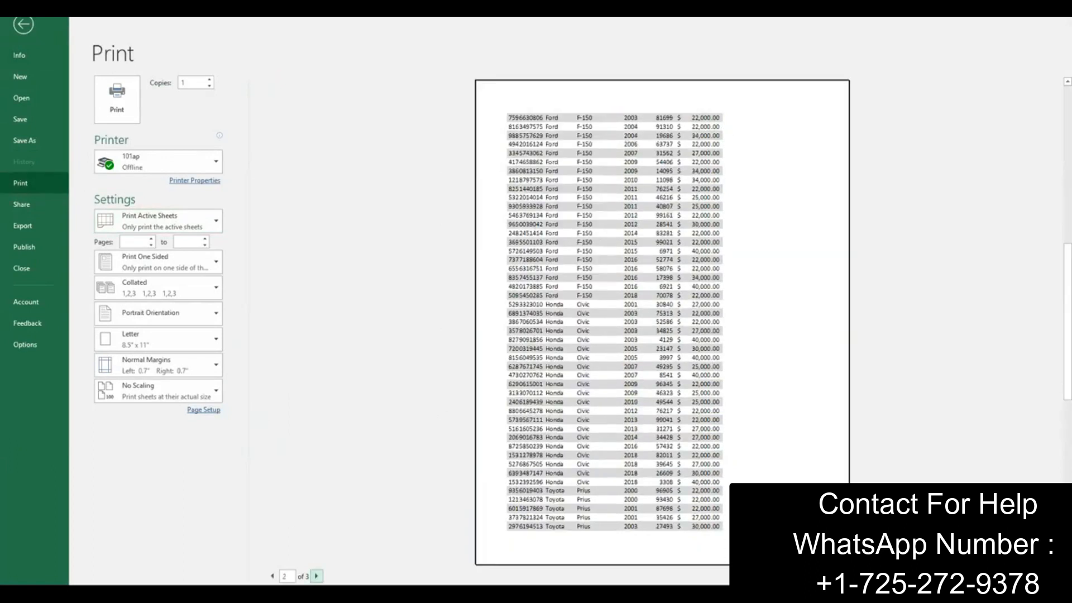
click(316, 576)
click(272, 575)
click(272, 576)
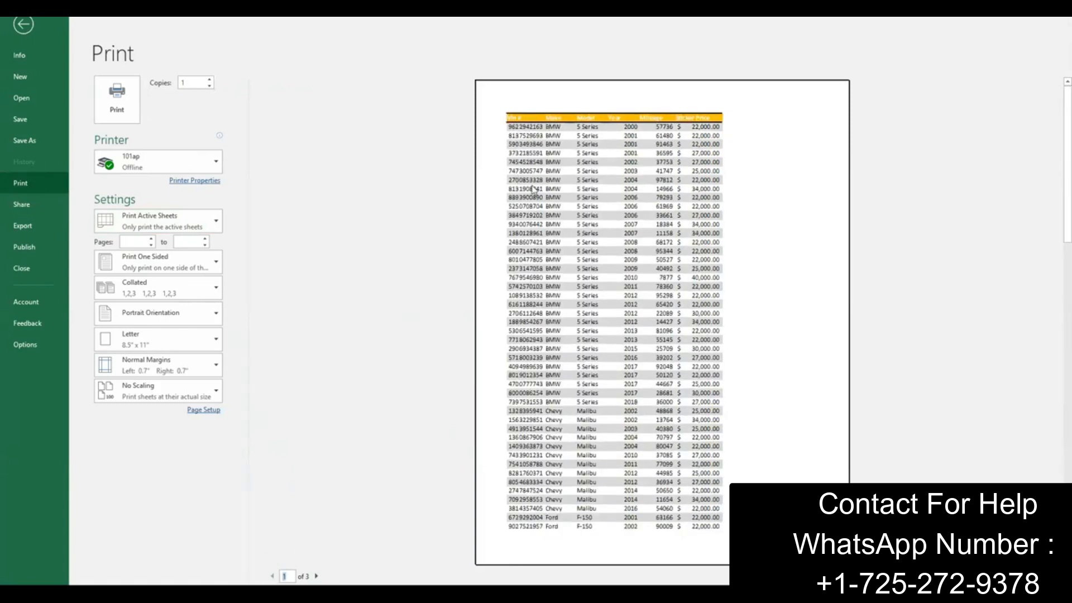
click(21, 24)
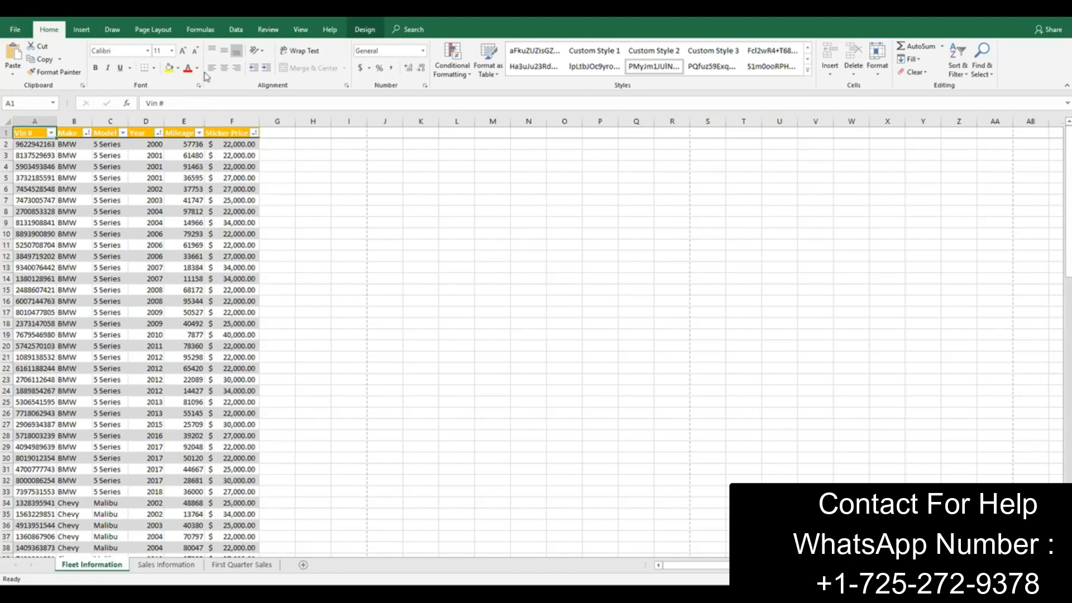
Step: Set row 1 to repeat at the top of every printed page and open the print preview
click(164, 33)
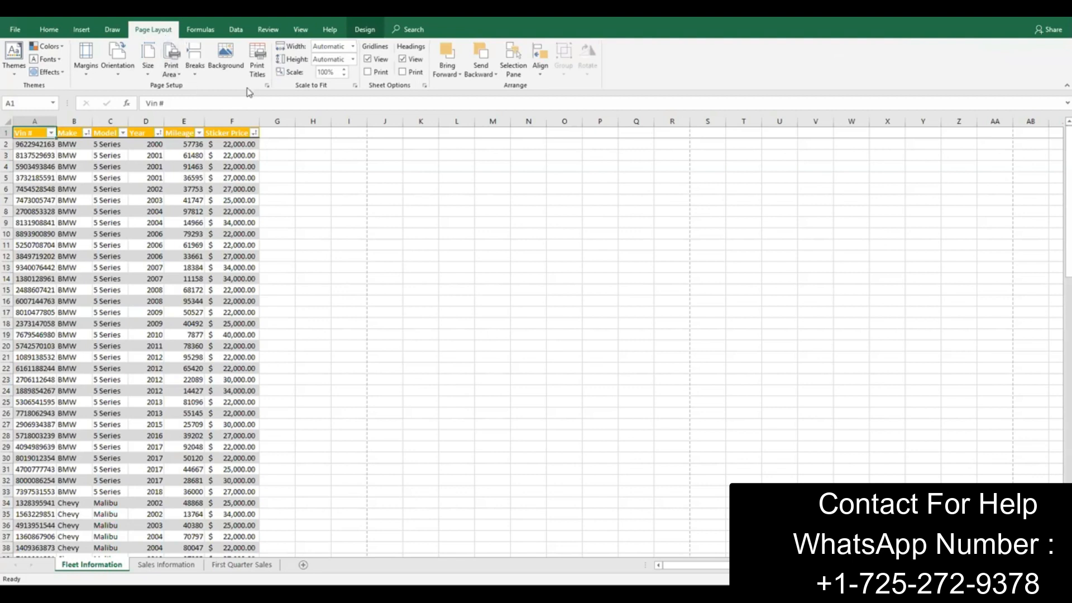
click(258, 72)
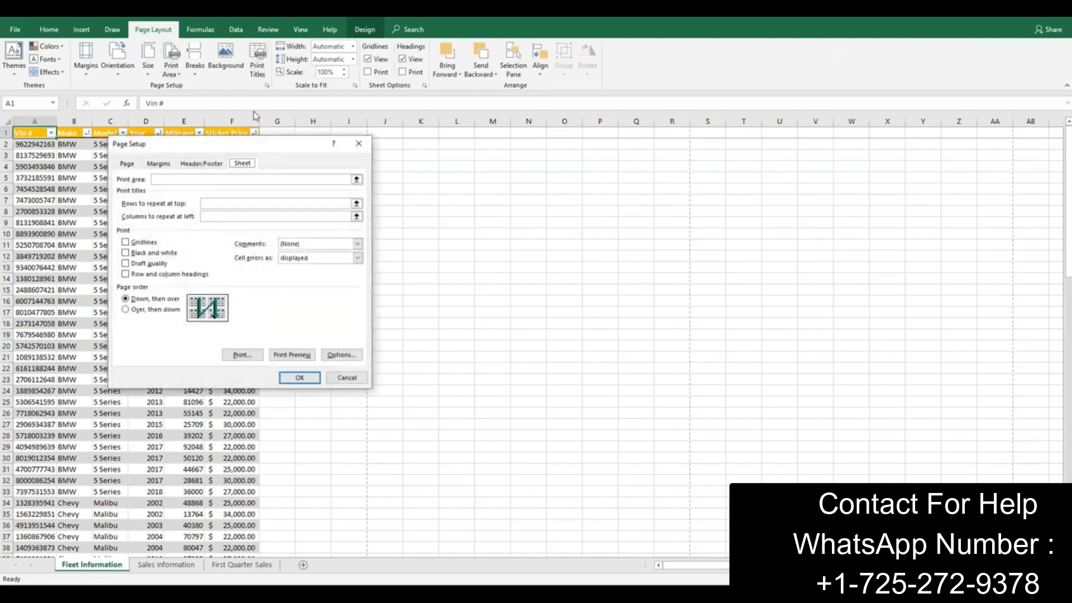
click(213, 206)
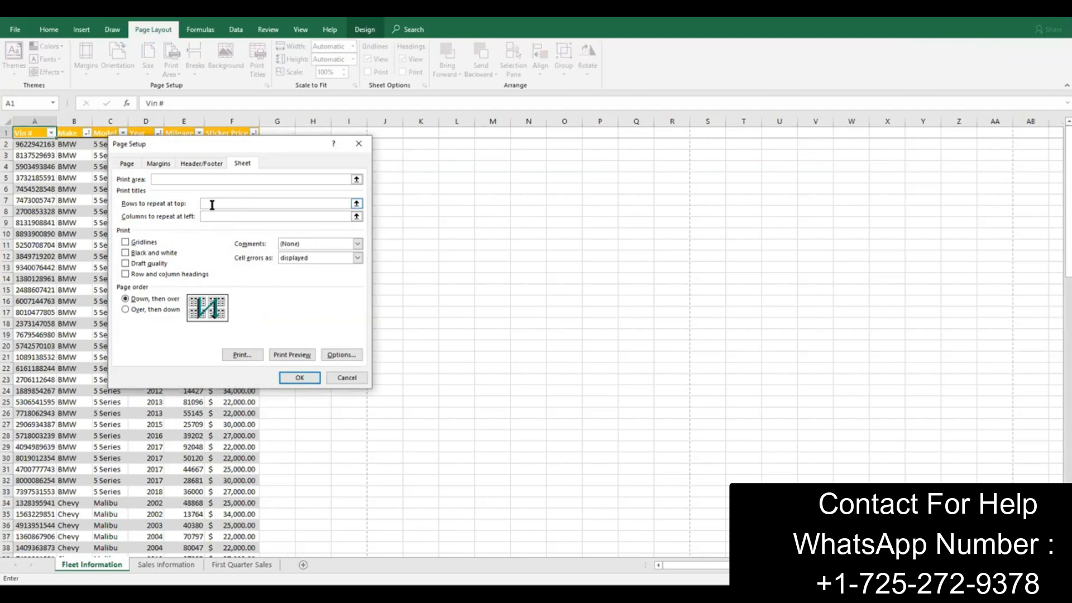
click(6, 132)
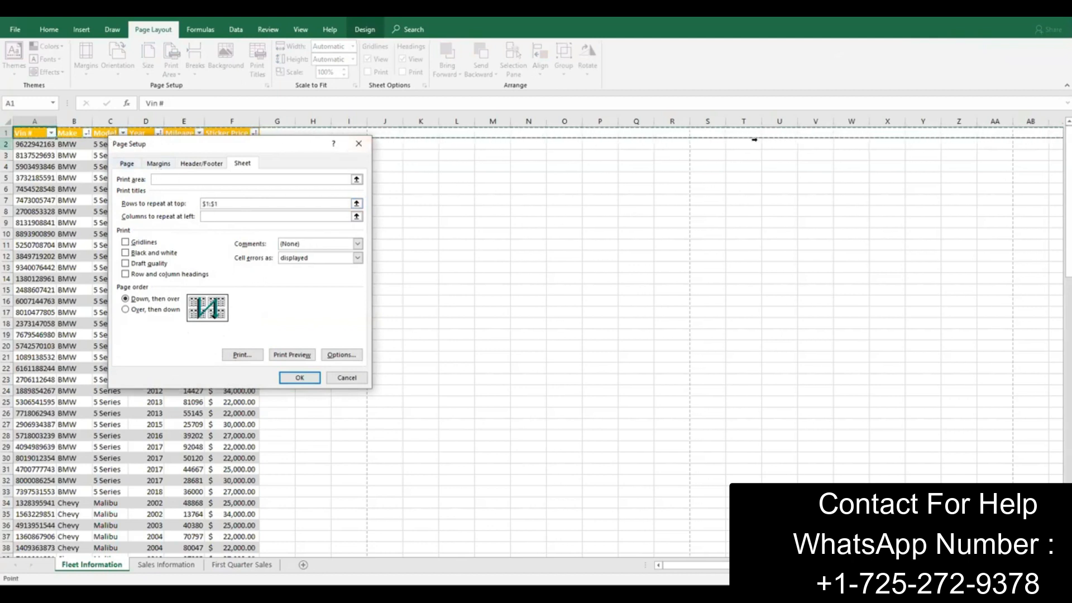
click(291, 354)
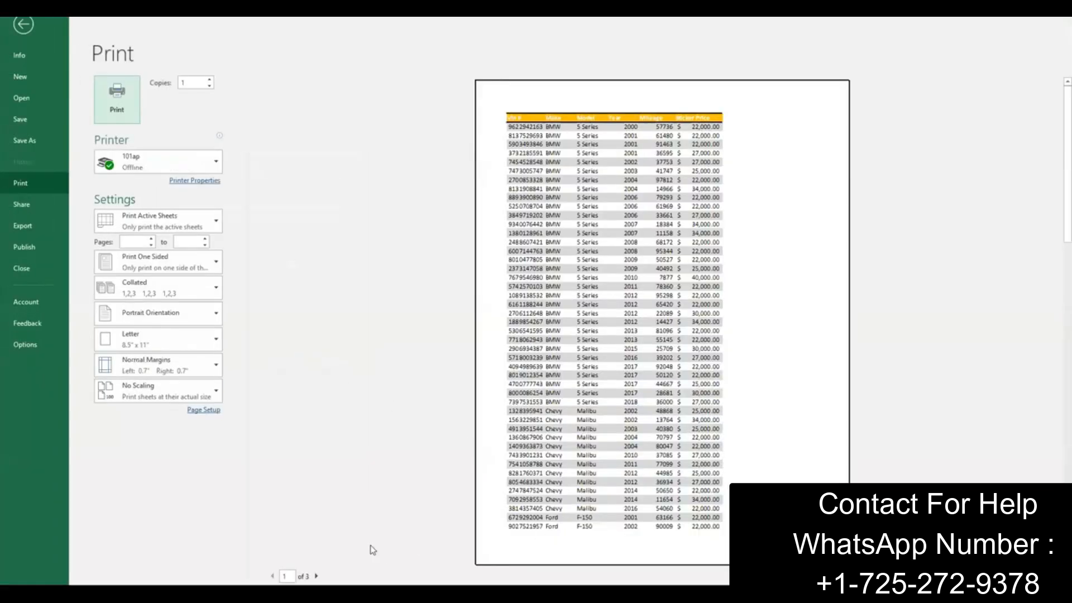
Step: Check the field names on each preview page and review the print titles settings
click(316, 576)
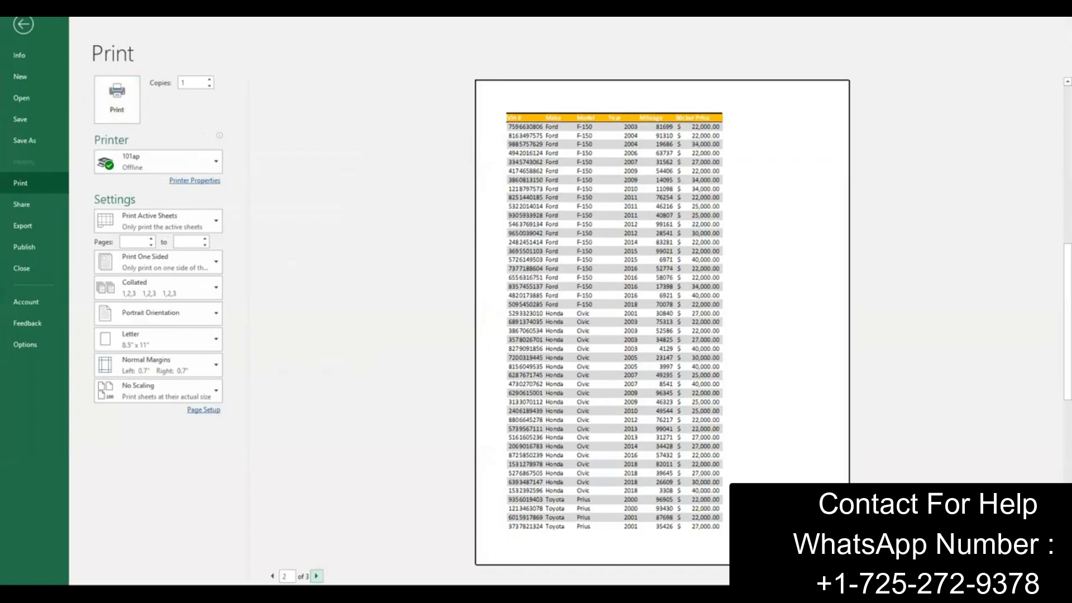
click(316, 576)
click(272, 576)
click(22, 24)
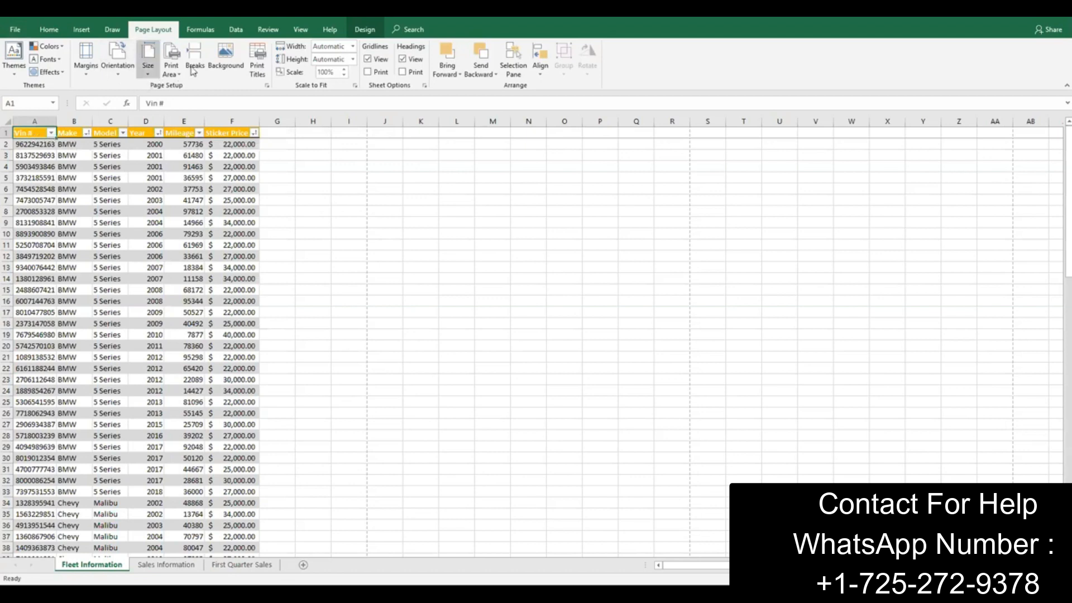
click(259, 67)
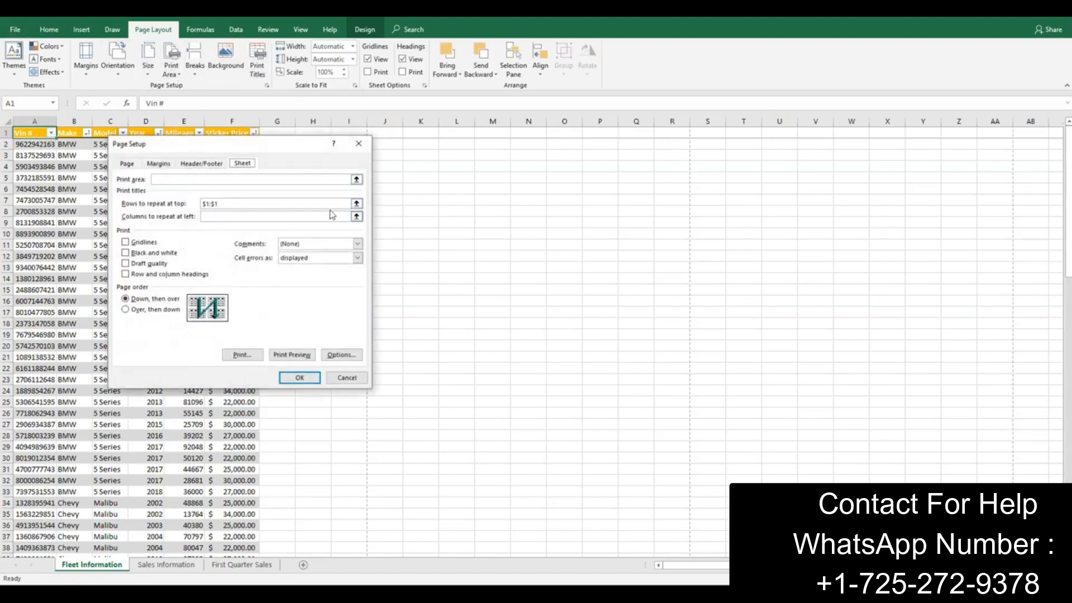
click(298, 378)
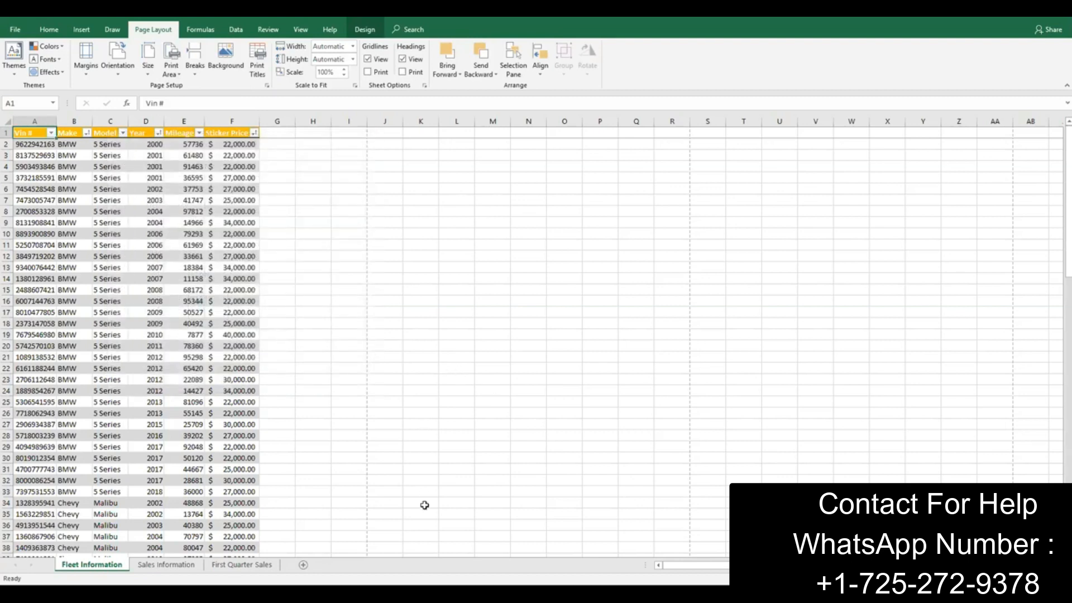
Step: Check the project instructions and insert a page break above row 34, where the Chevy records begin
key(alt+Tab)
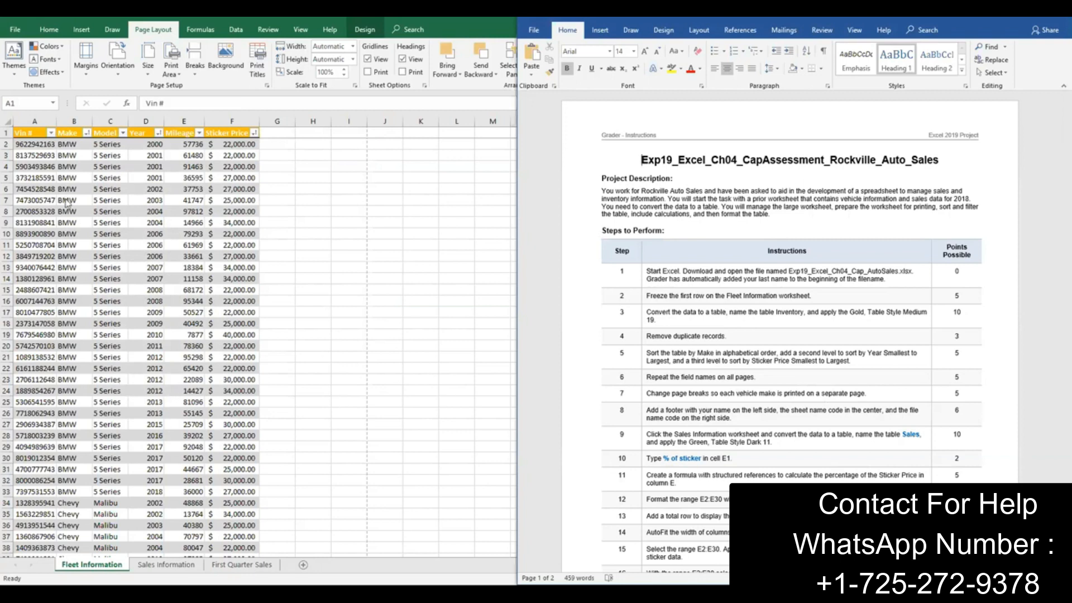
scroll(124, 215, down, 4)
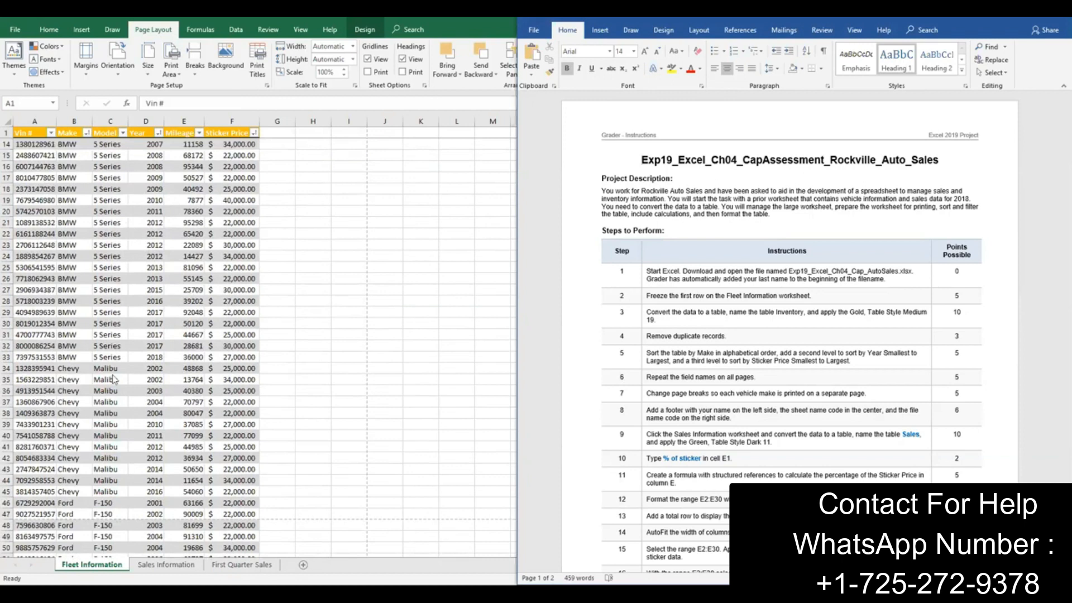
key(super+Up)
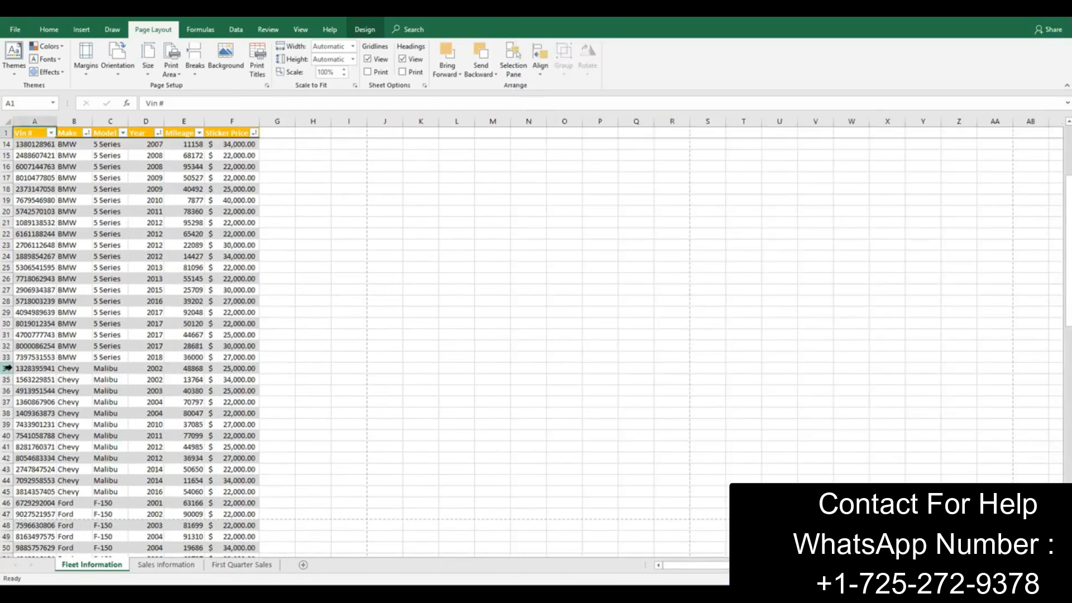
click(6, 368)
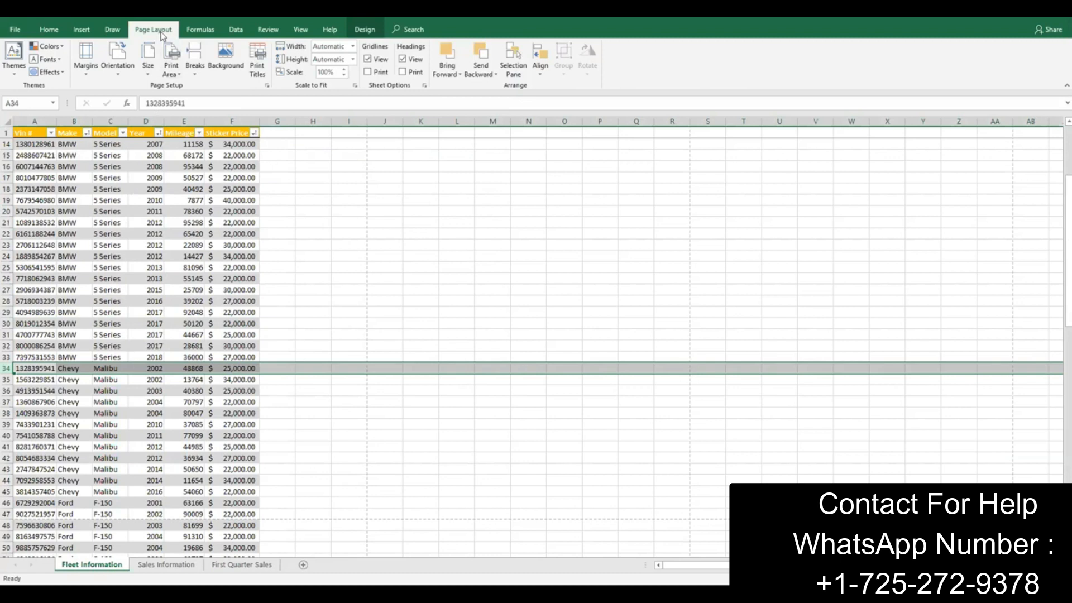
click(195, 59)
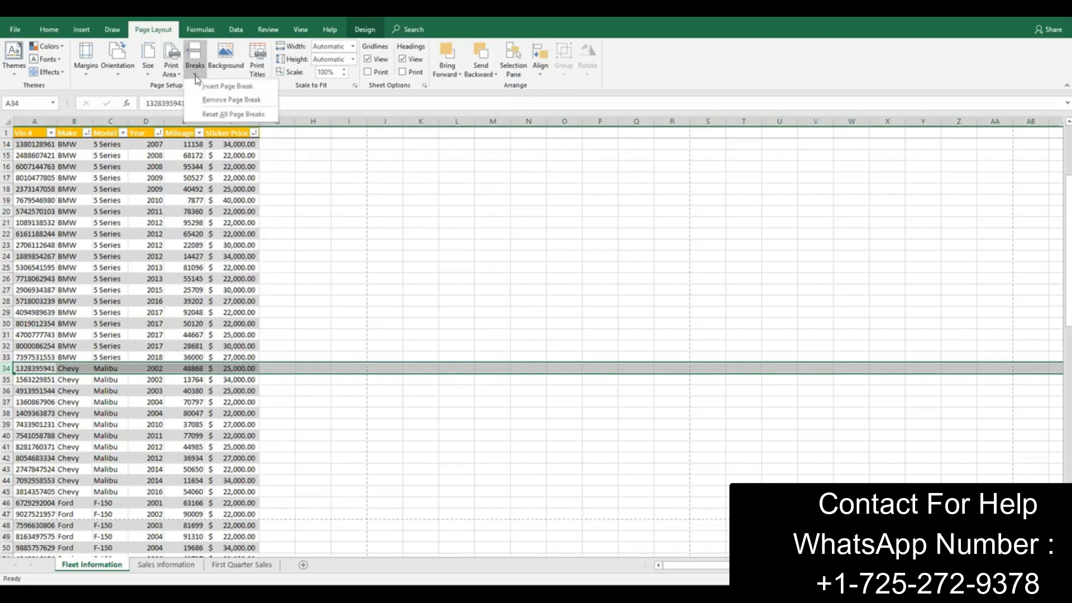
click(212, 87)
Step: Insert a page break above row 46, where the Ford records begin
scroll(178, 363, down, 2)
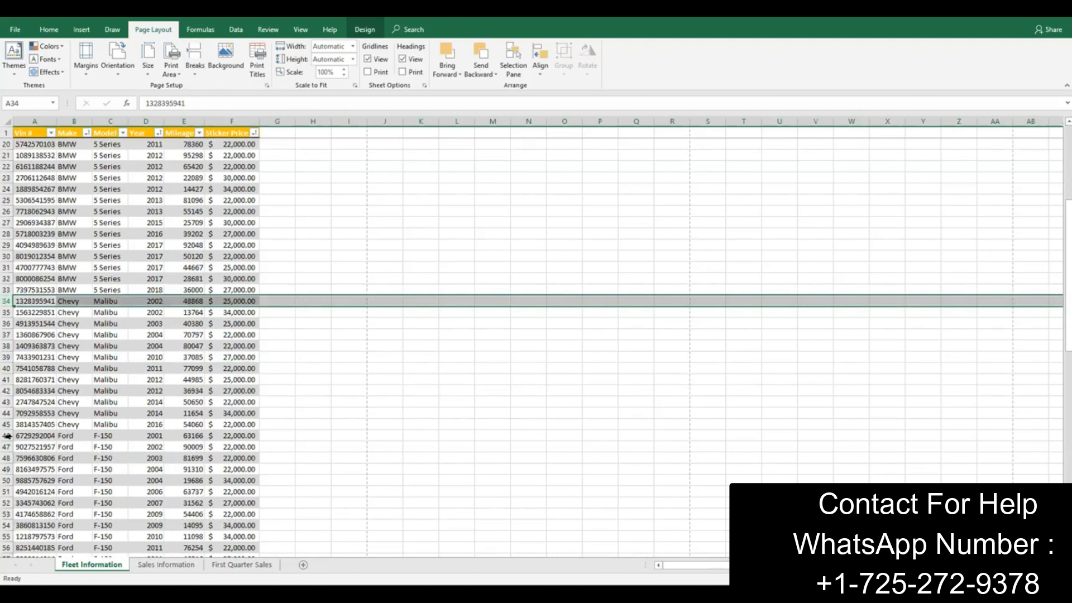
click(7, 435)
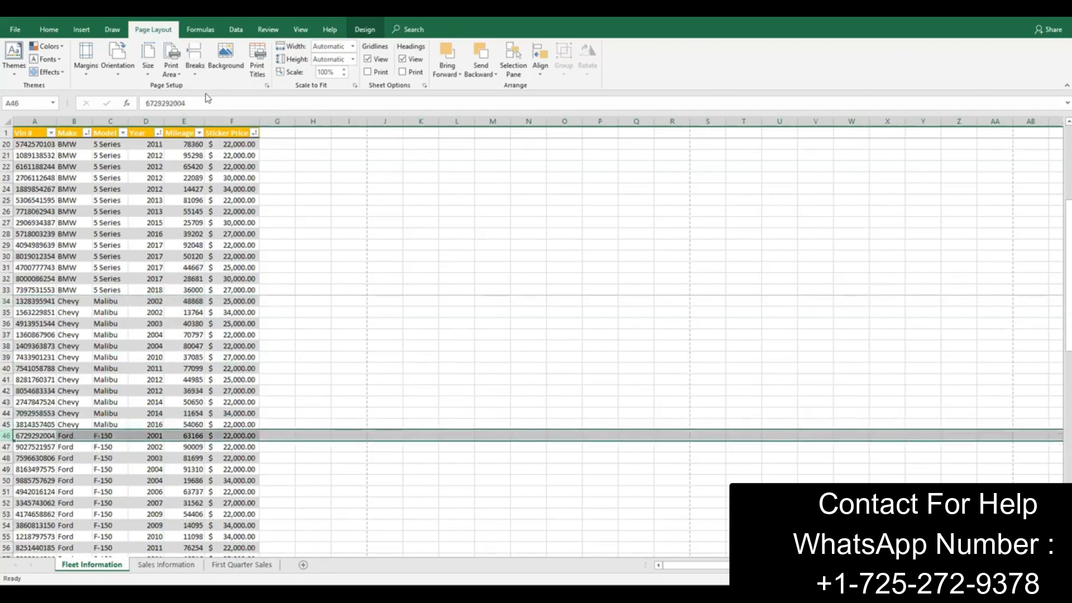
click(195, 56)
click(216, 88)
Step: Insert a page break above row 69, where the Honda records begin
scroll(132, 394, down, 7)
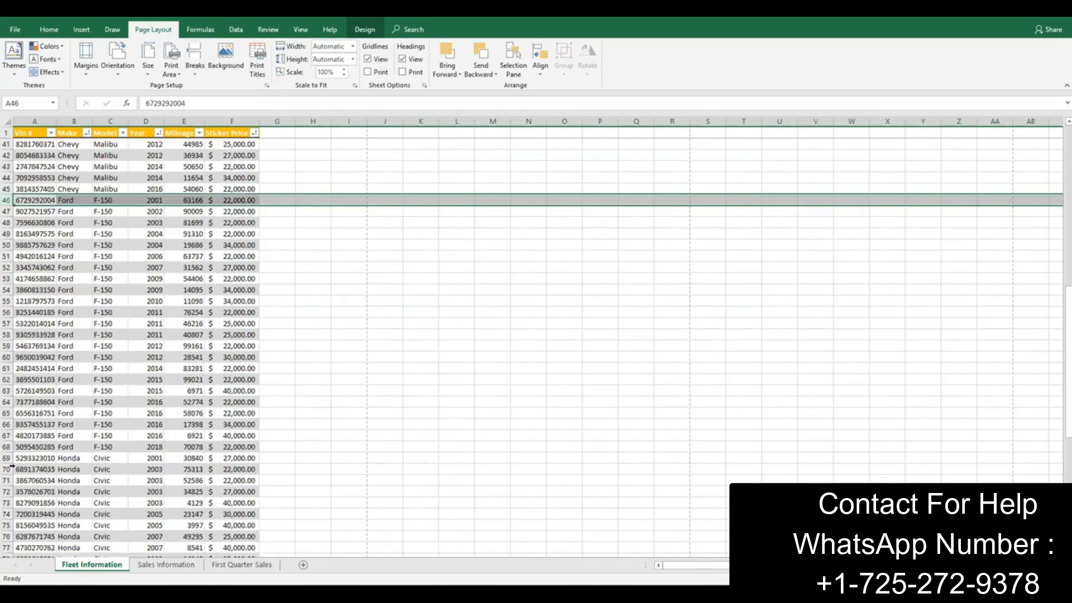
click(7, 458)
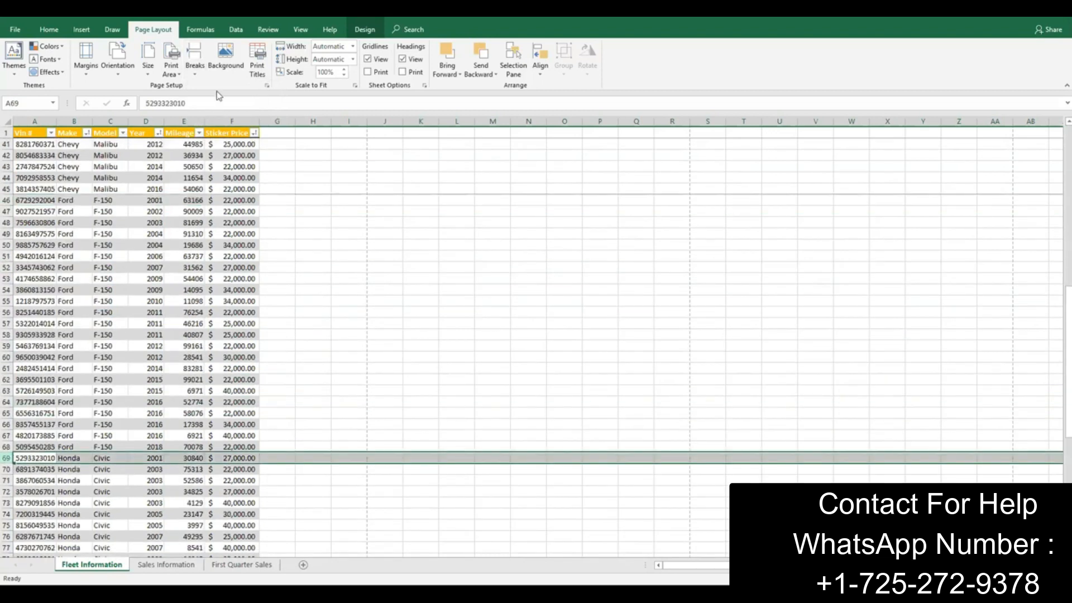
click(195, 58)
click(217, 90)
Step: Insert a page break above row 90, where the Toyota records begin
scroll(192, 360, down, 5)
scroll(193, 362, down, 3)
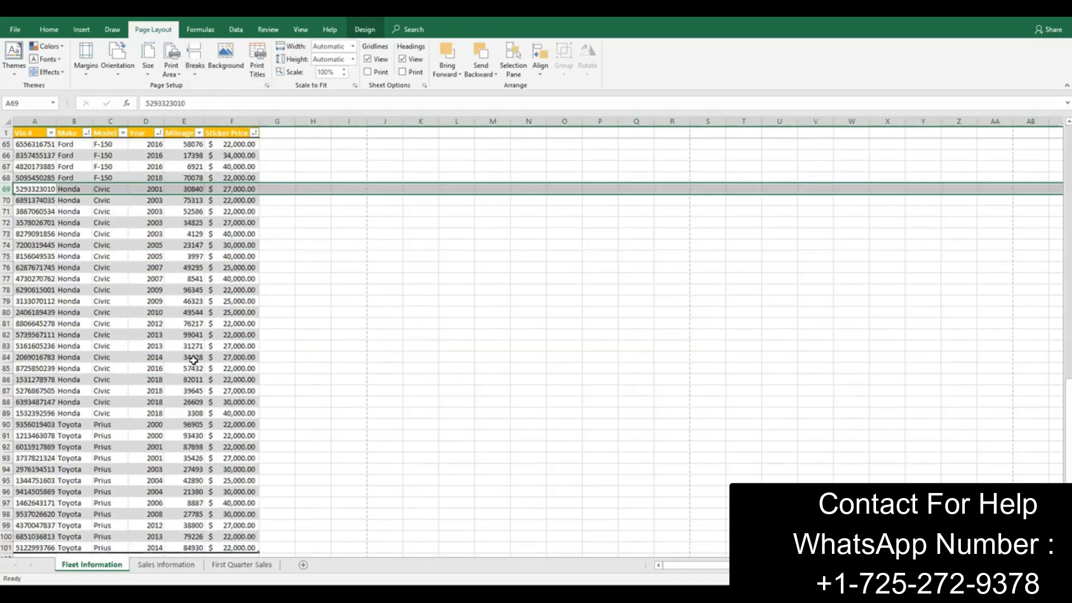
click(7, 425)
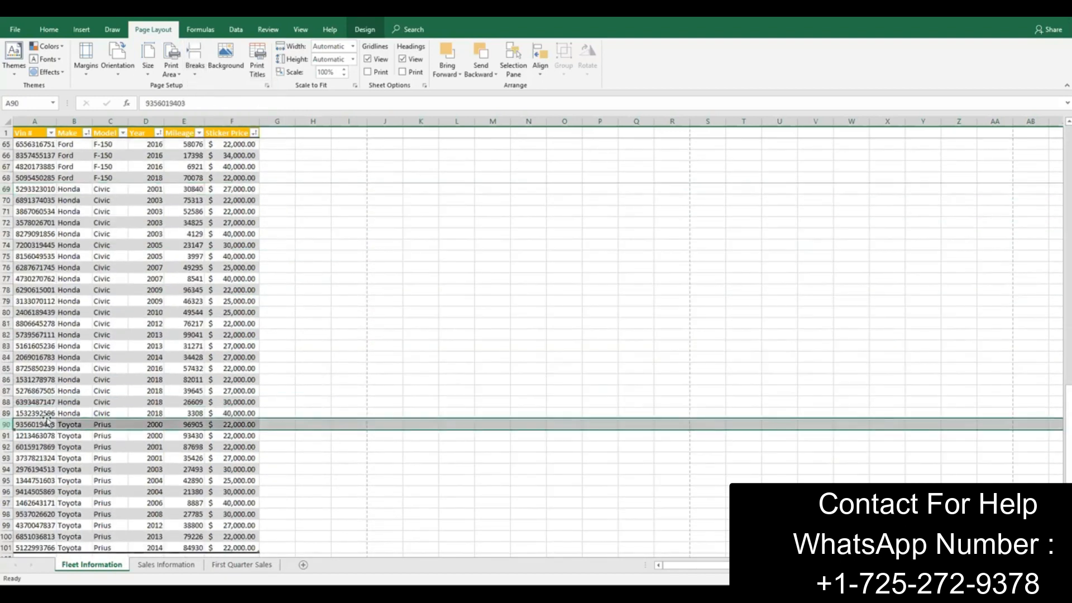
click(195, 61)
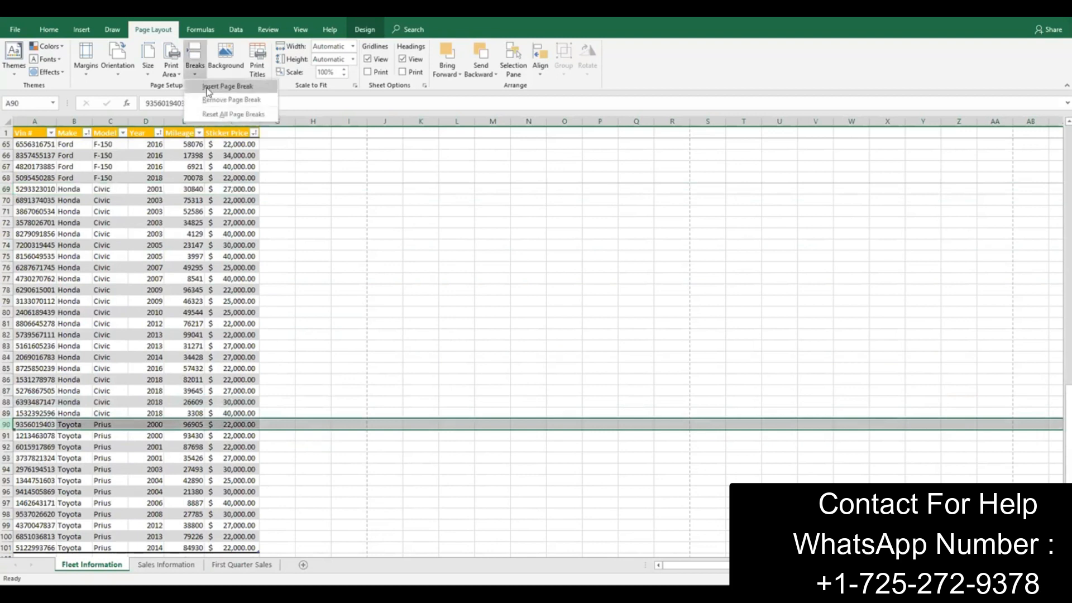
click(209, 91)
Step: Preview the printed pages to check that each vehicle make is on its own page
scroll(184, 370, down, 2)
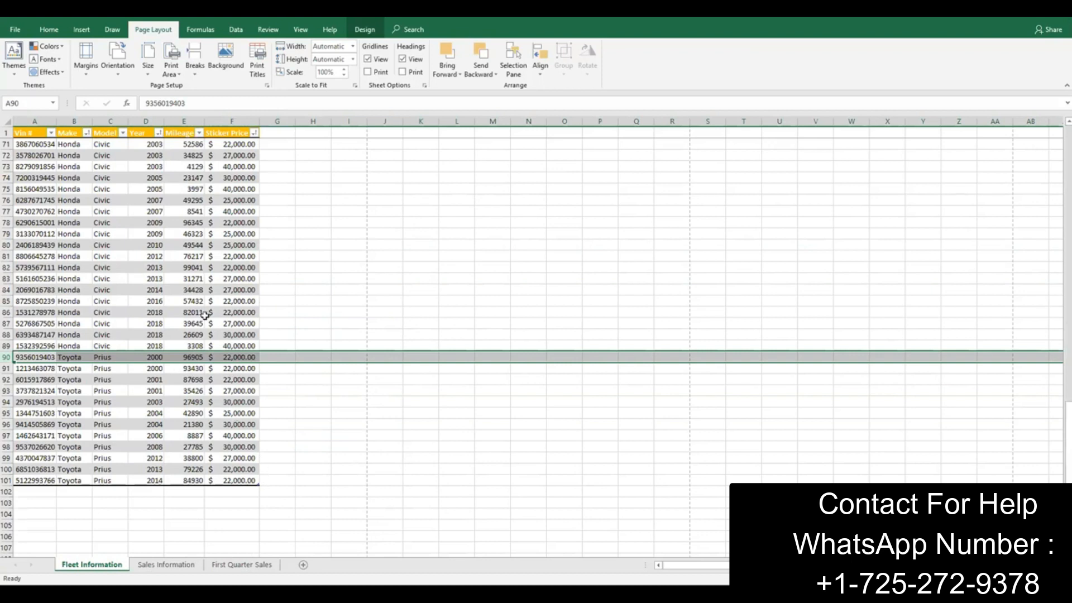
click(16, 32)
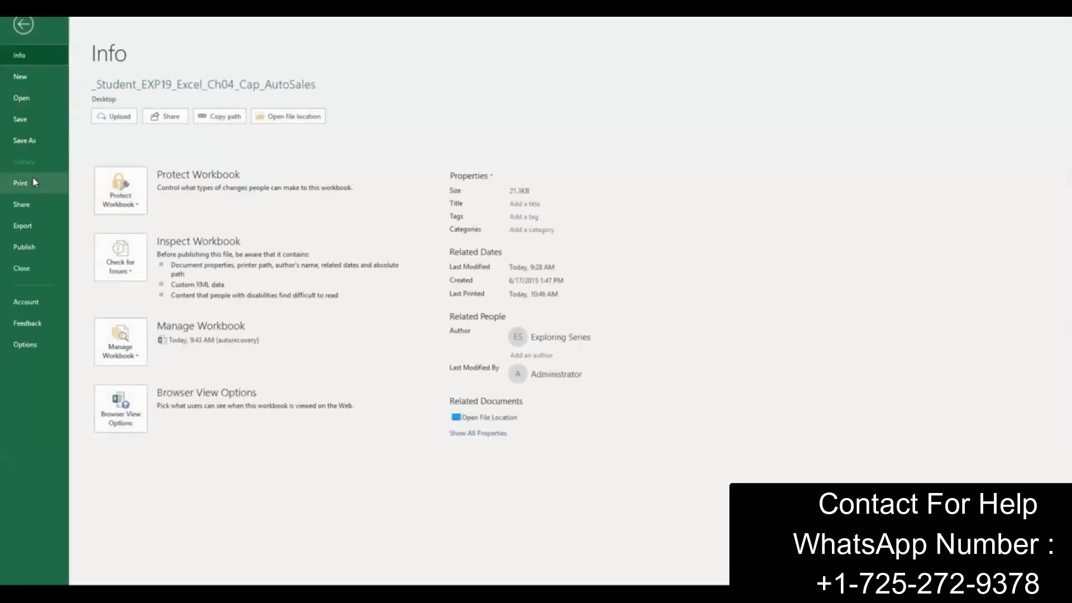
click(32, 178)
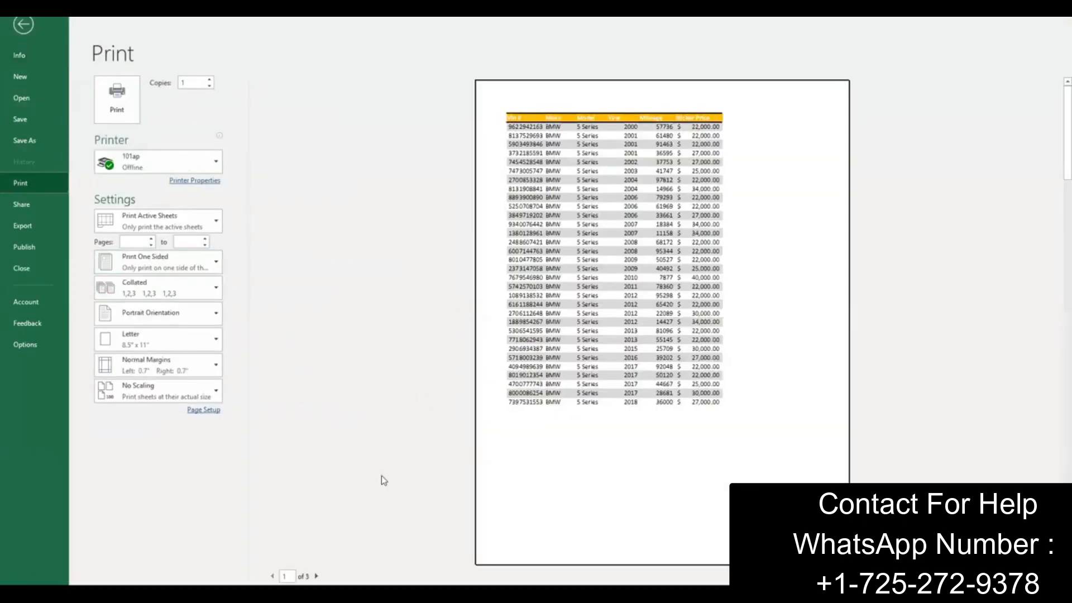
click(316, 576)
click(316, 576)
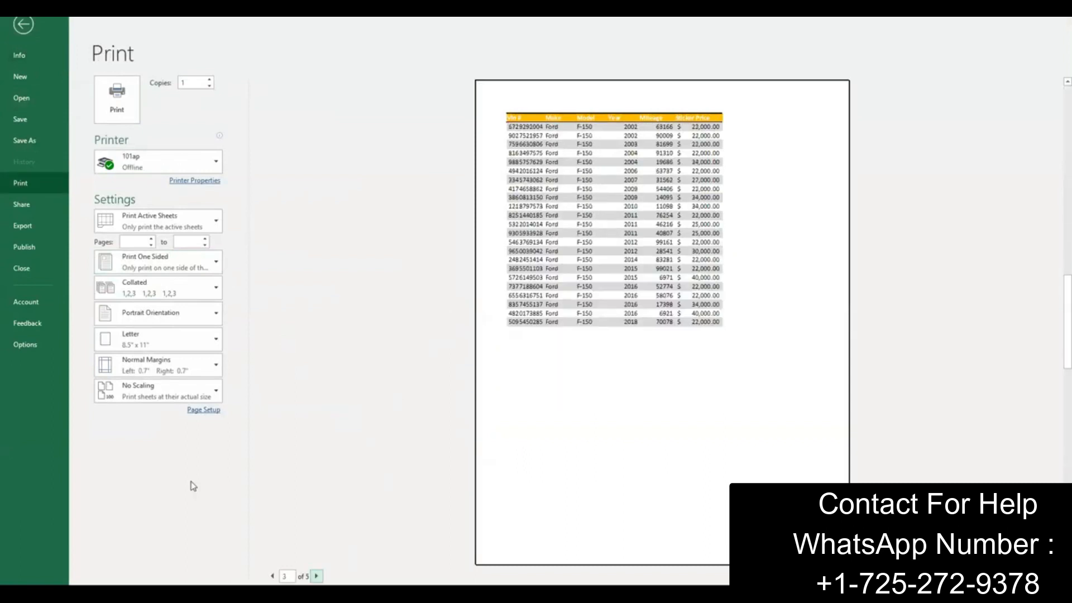
click(23, 24)
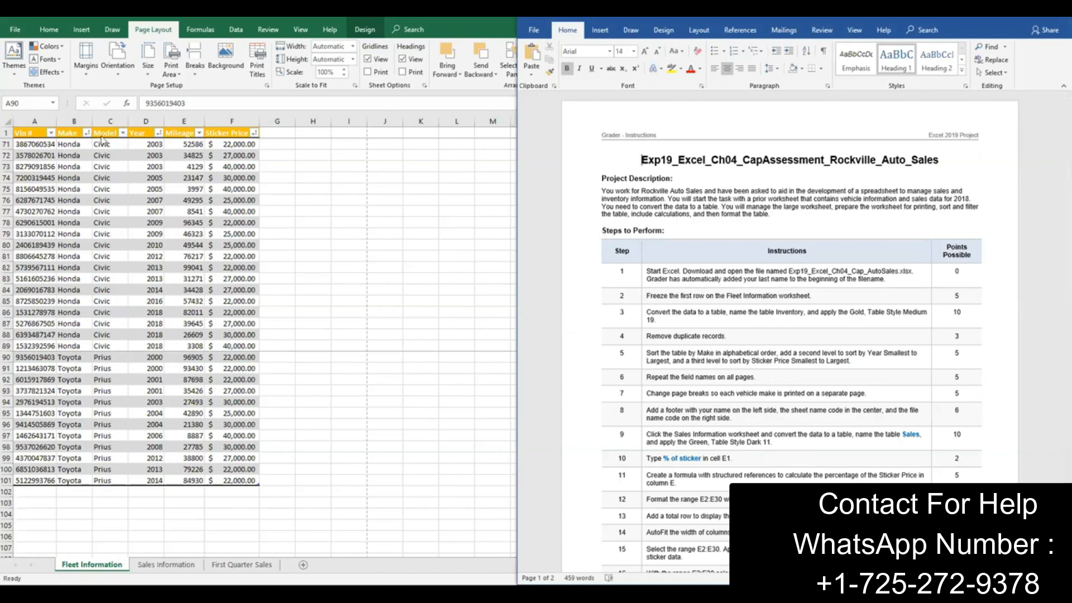
click(78, 34)
click(78, 33)
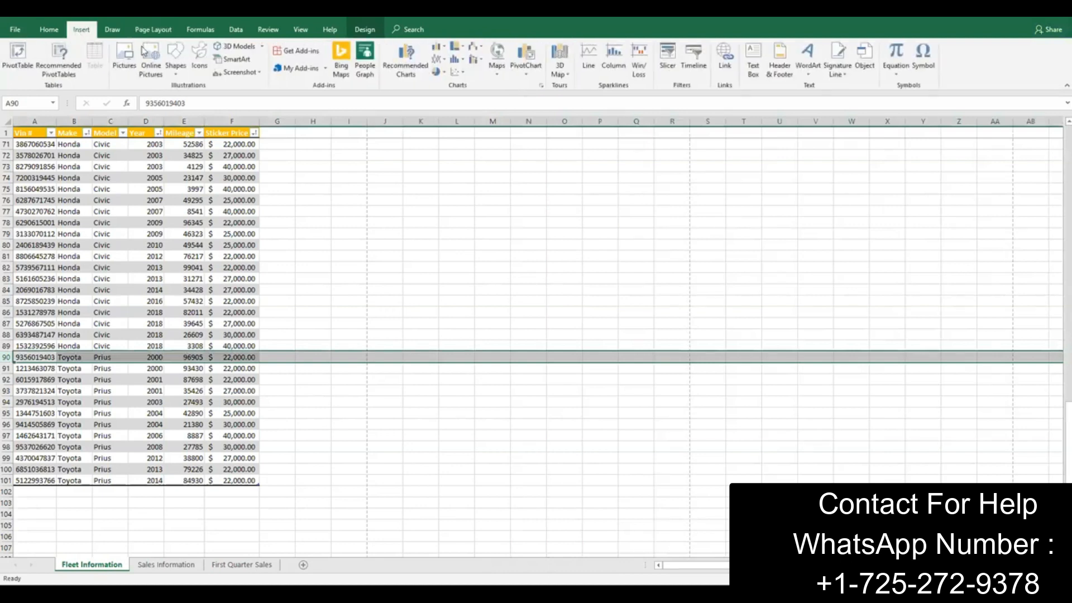
click(787, 75)
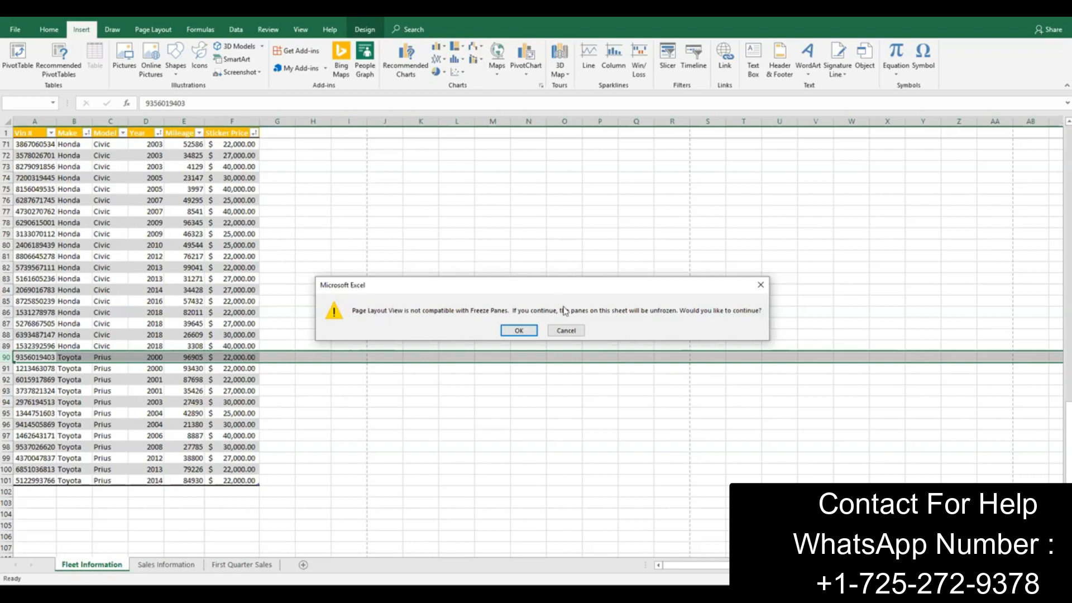
click(567, 331)
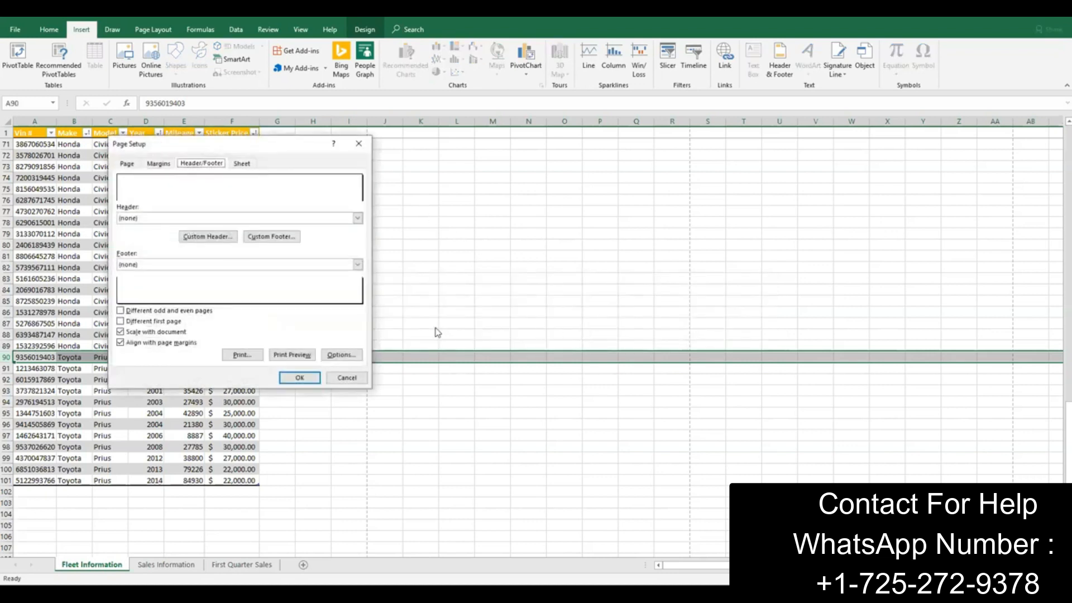
click(338, 377)
Step: Add a custom footer to the Fleet Information sheet with the student's name left, the sheet name code centred and the file name code right
click(11, 29)
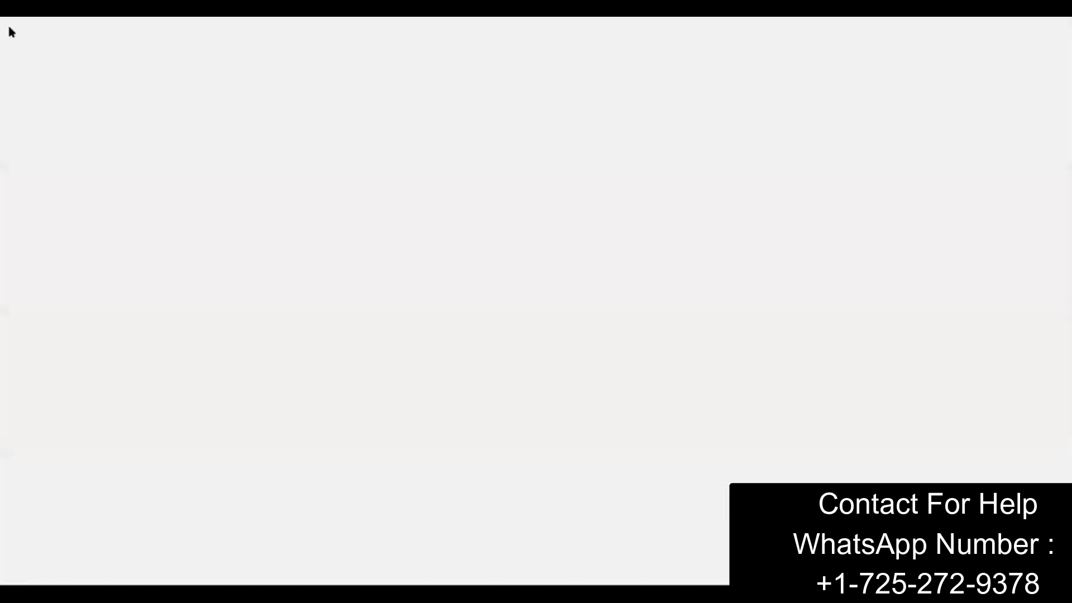
click(17, 188)
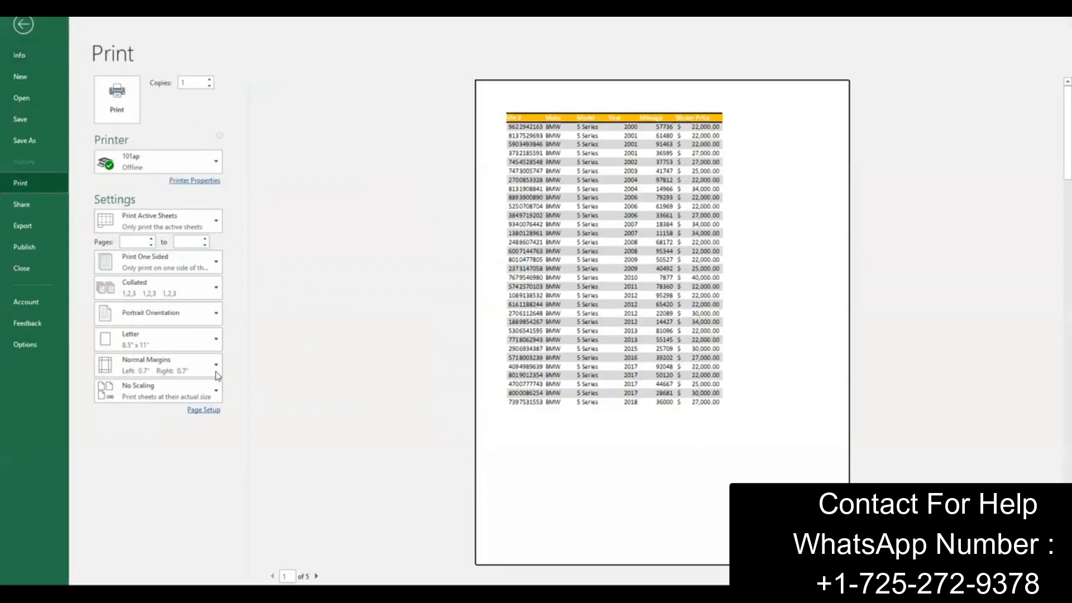
click(212, 411)
click(211, 164)
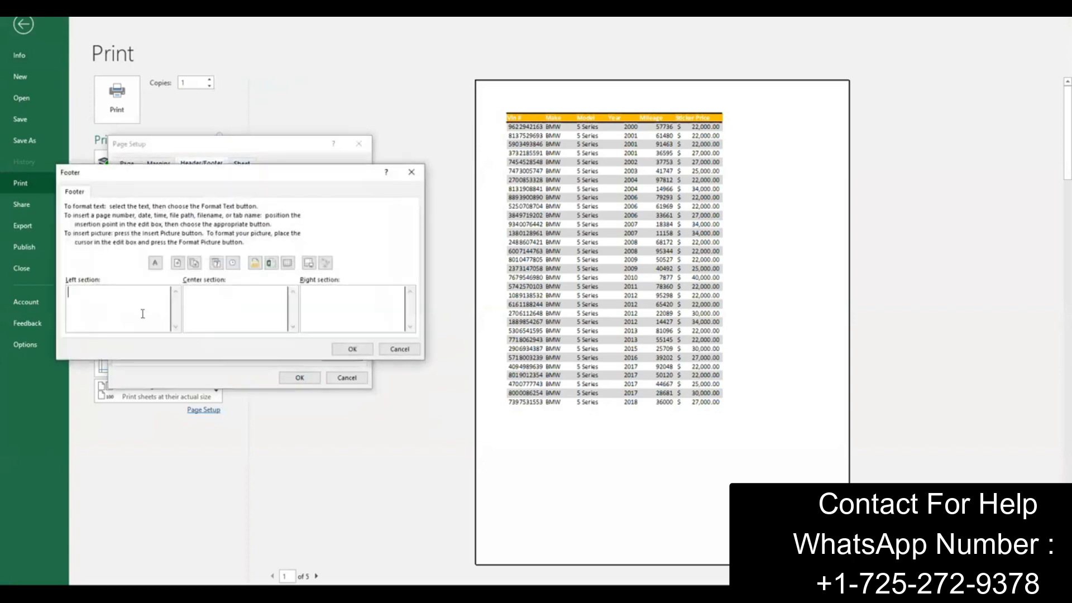
text(Dale)
click(287, 264)
click(340, 305)
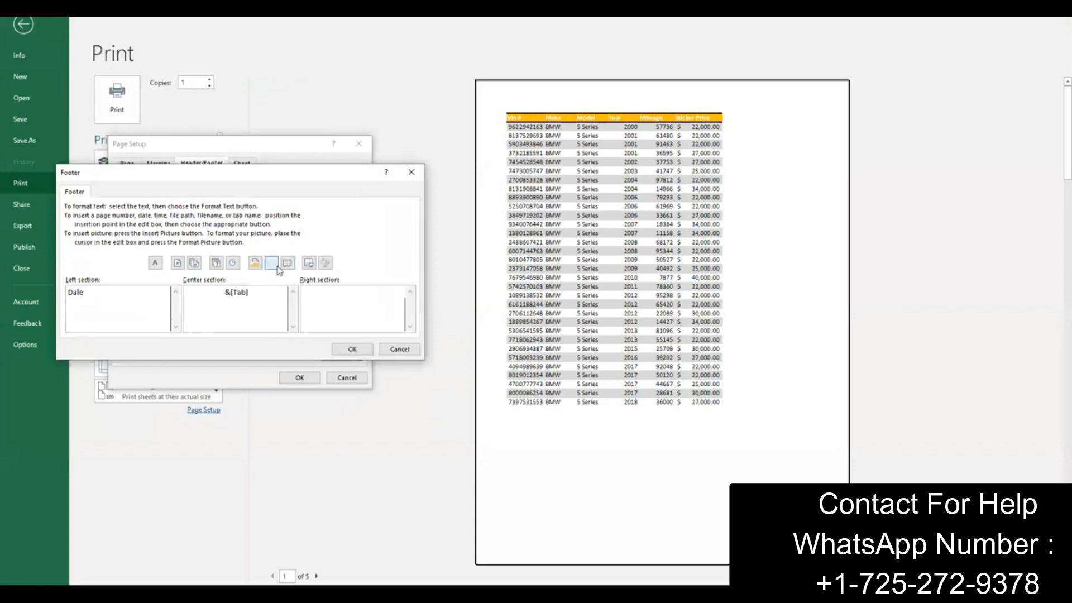
click(352, 349)
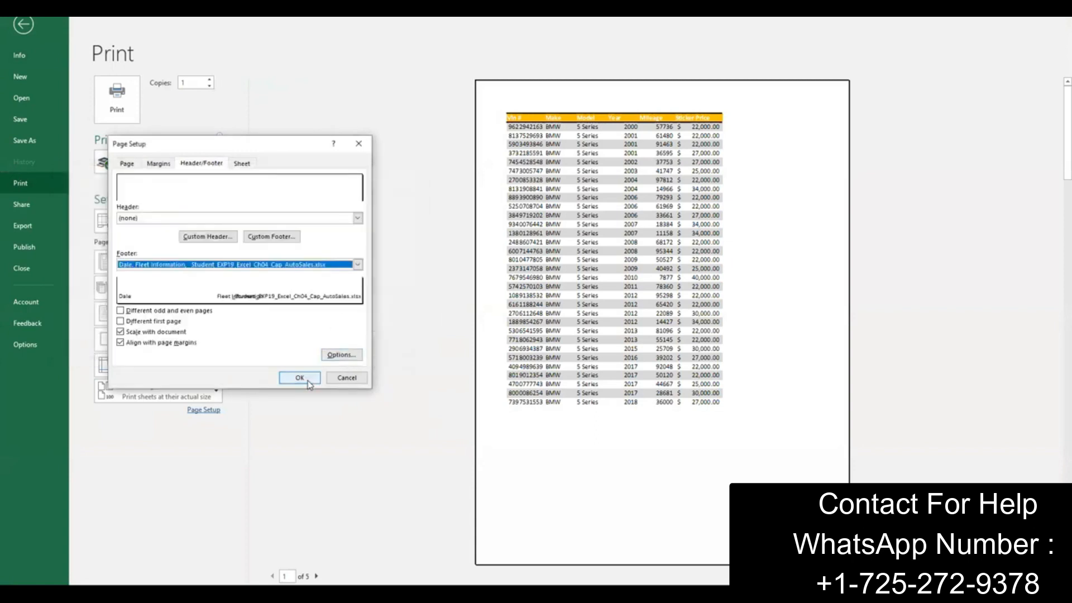
click(301, 378)
click(24, 25)
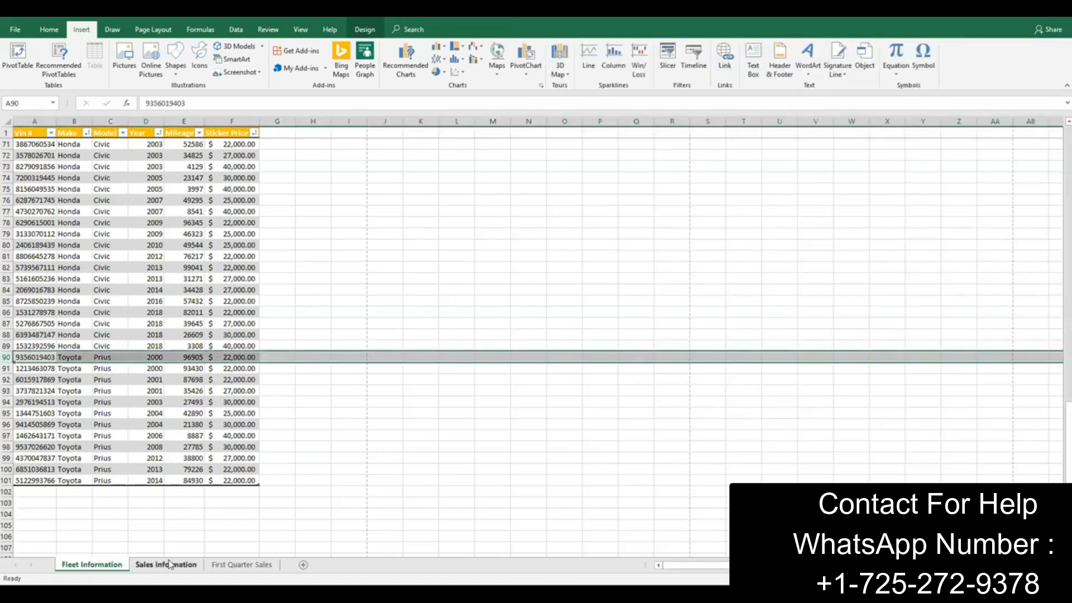
Step: Convert the data in A1:D30 of the Sales Information sheet to a table with the Green, Table Style Dark 11 style
click(173, 565)
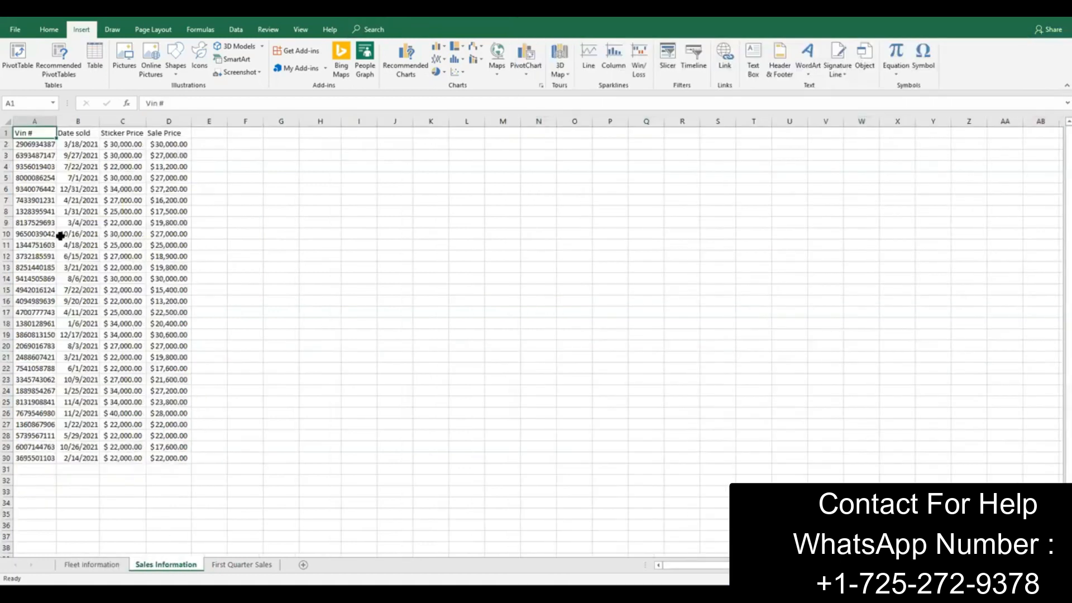
mouse_move(25, 134)
mouse_down()
mouse_move(148, 349)
mouse_move(157, 459)
mouse_up()
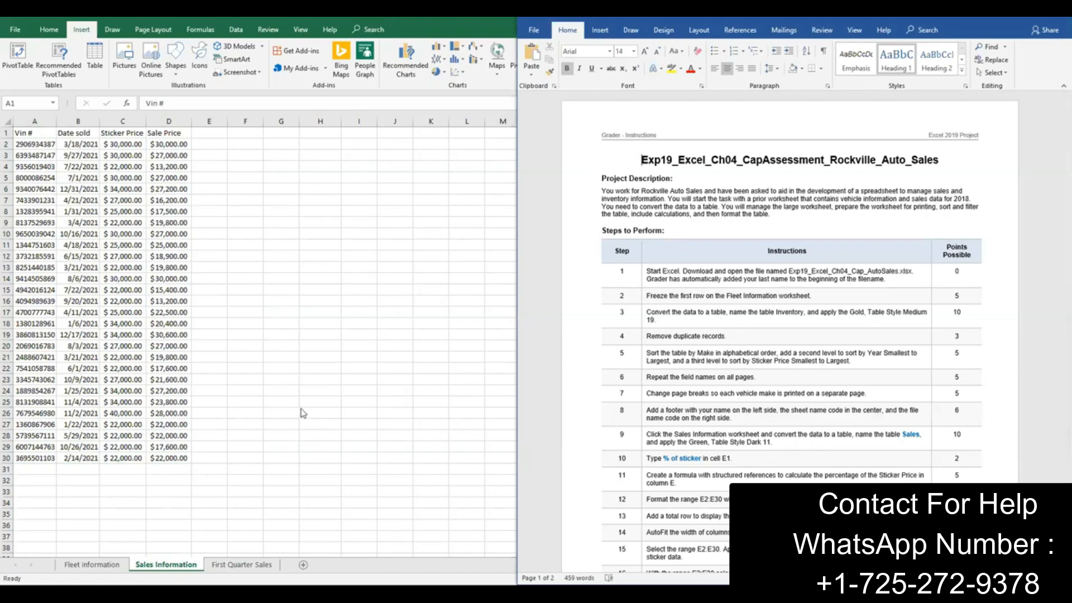
click(176, 434)
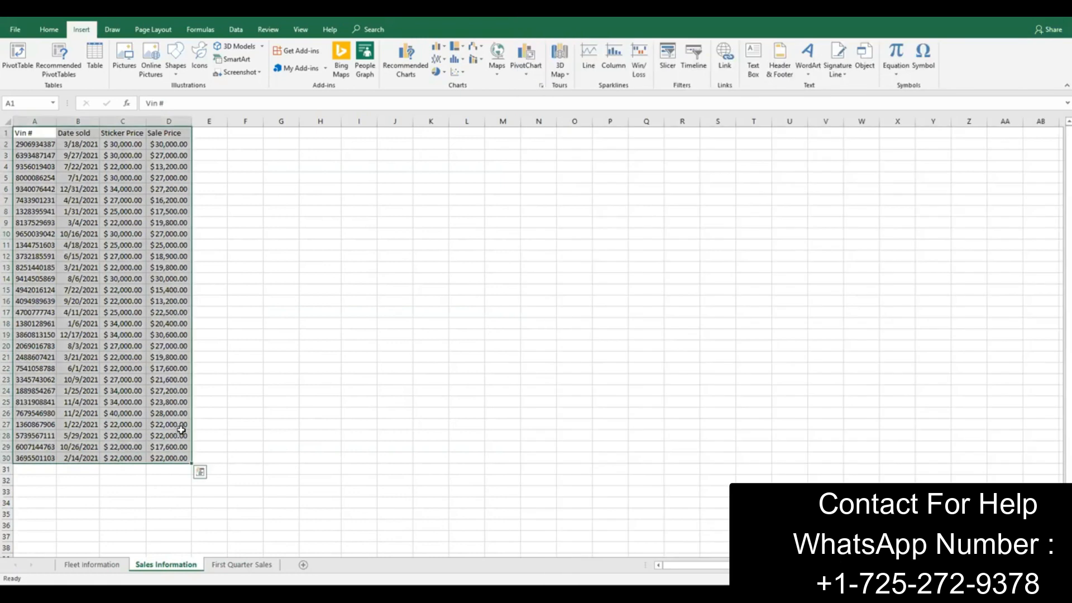
click(49, 29)
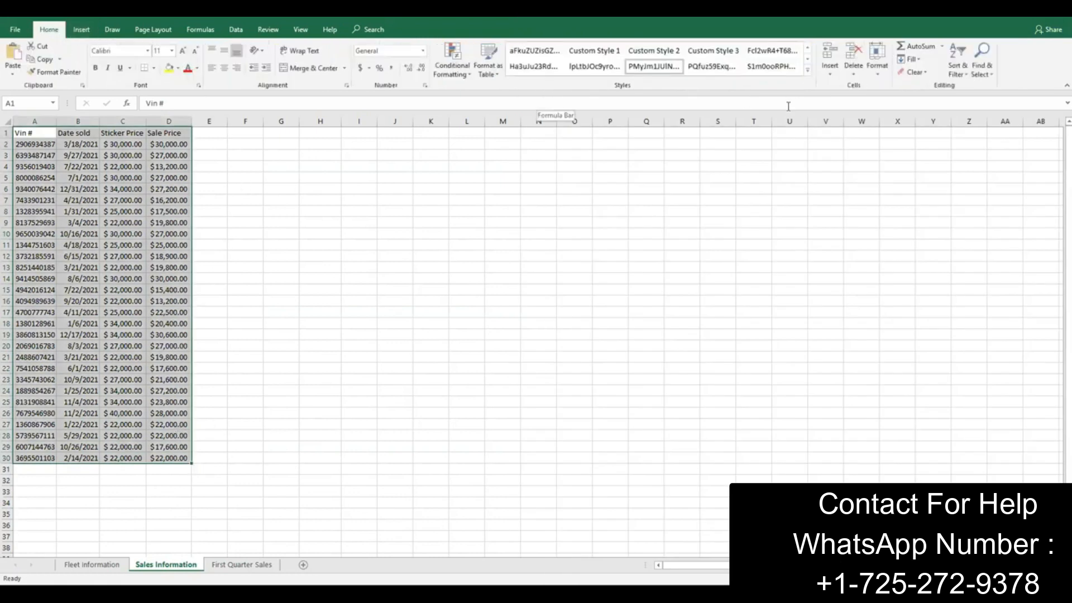
click(500, 76)
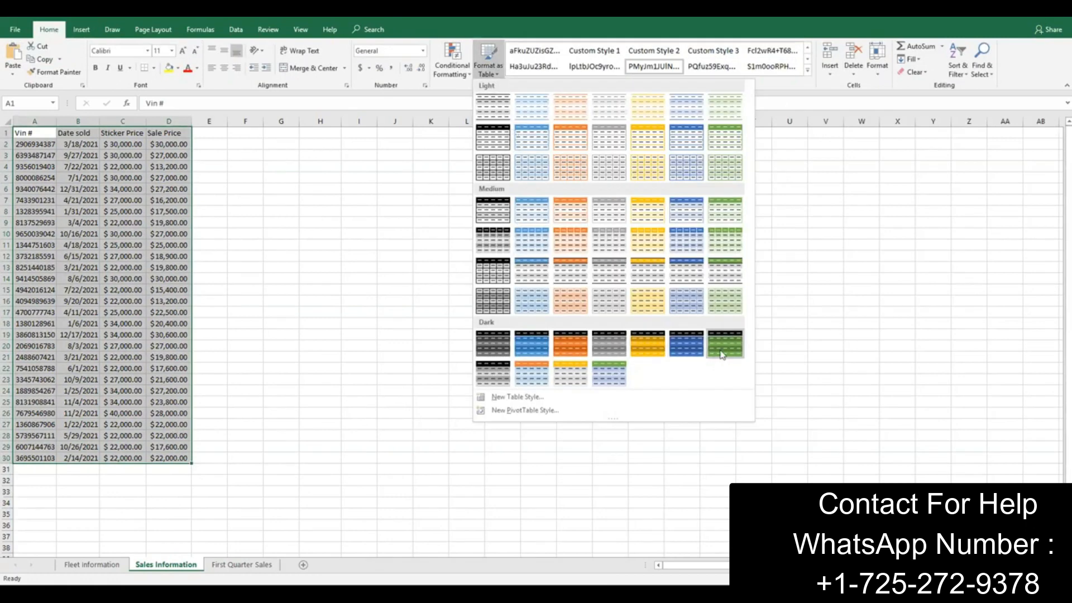
click(612, 379)
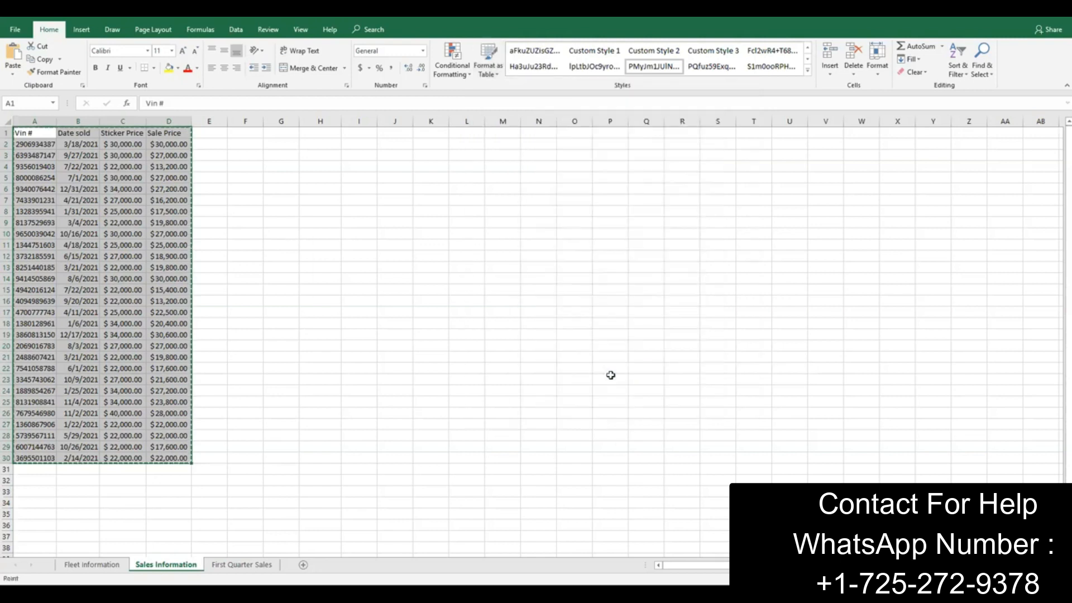
key(Return)
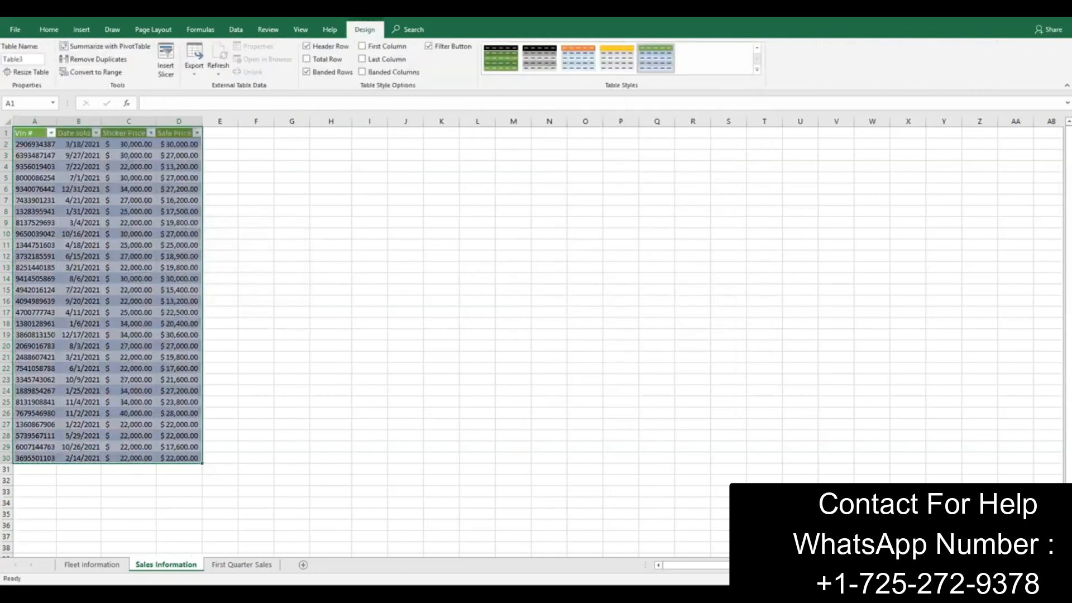
Step: Check instruction 9 and name the table on the Fleet Information sheet Inventory
click(560, 593)
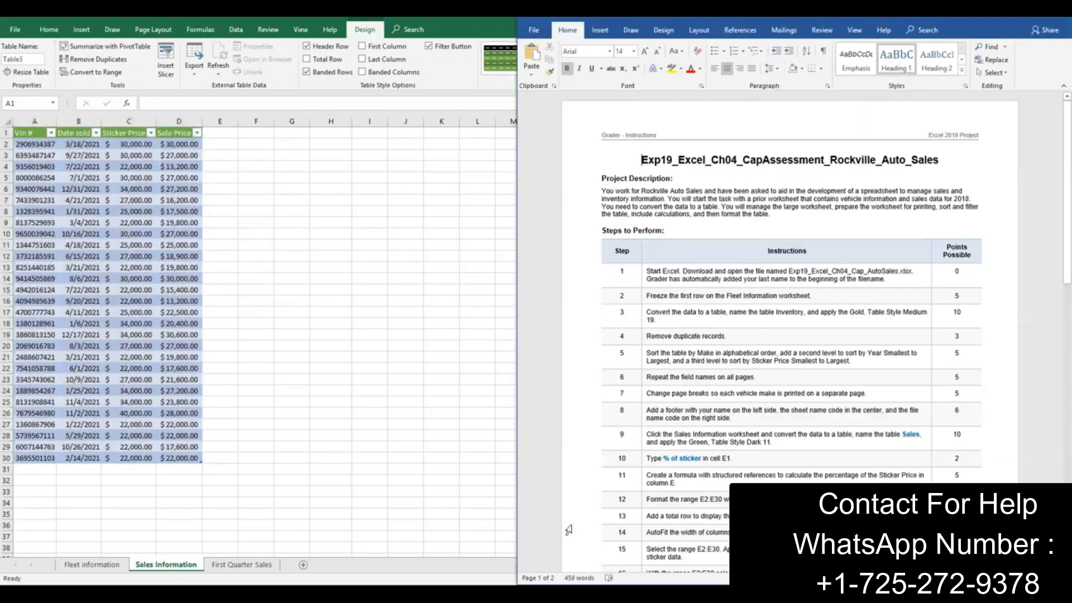
click(753, 440)
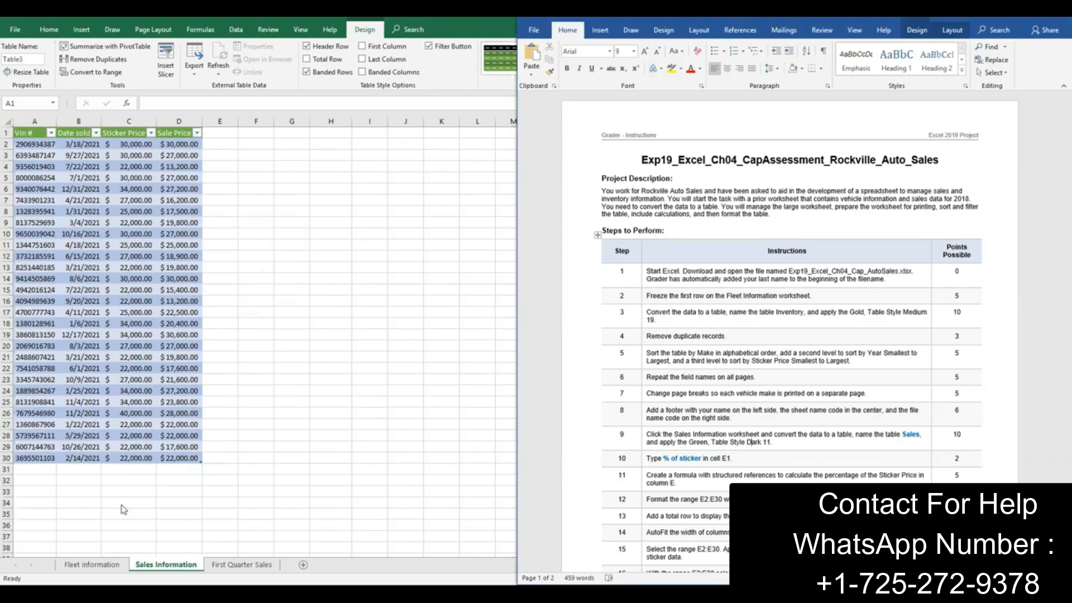
key(super+Up)
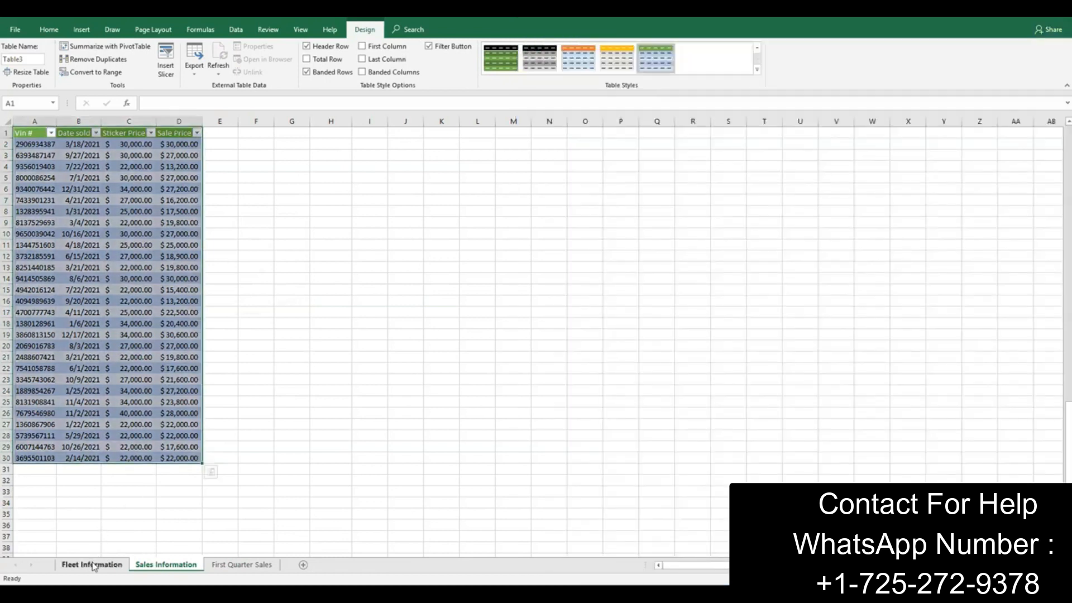
click(93, 565)
click(98, 234)
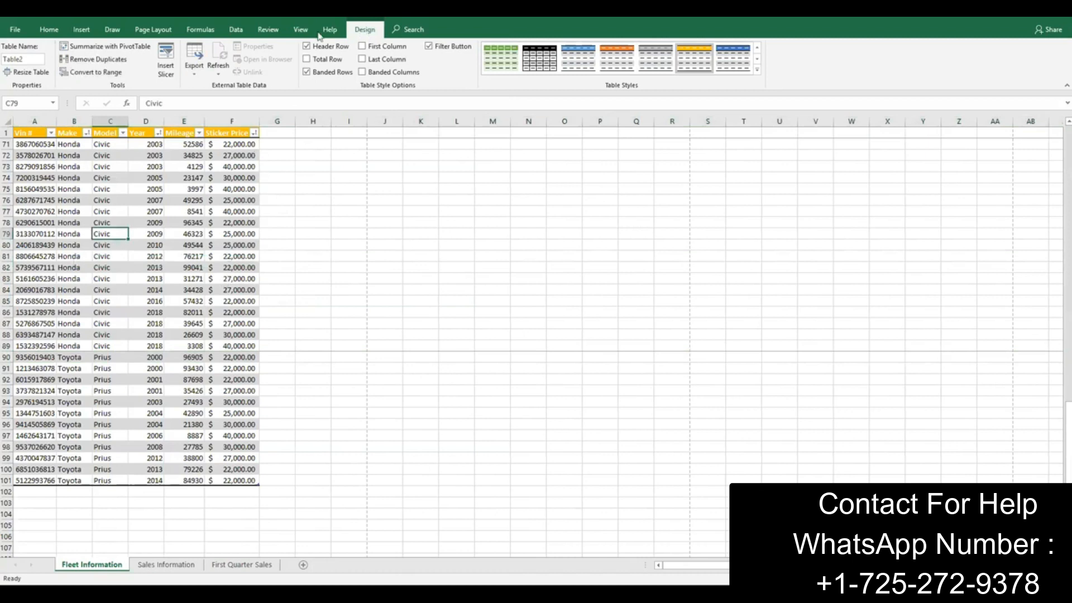
click(29, 60)
text(Inventory)
click(221, 302)
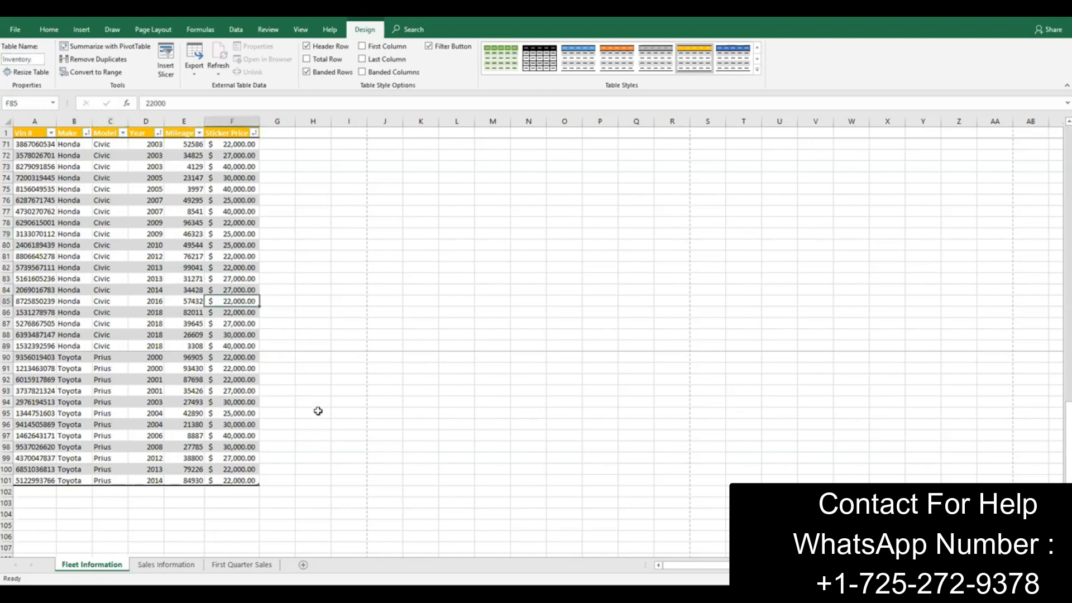
Step: Name the table on the Sales Information sheet Sales
click(166, 565)
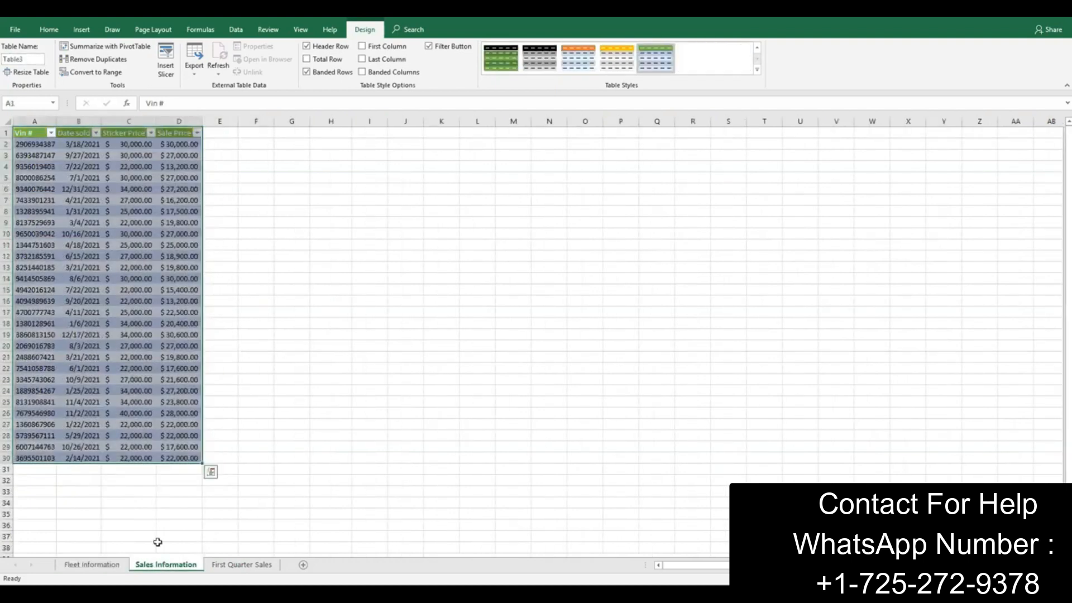
click(74, 268)
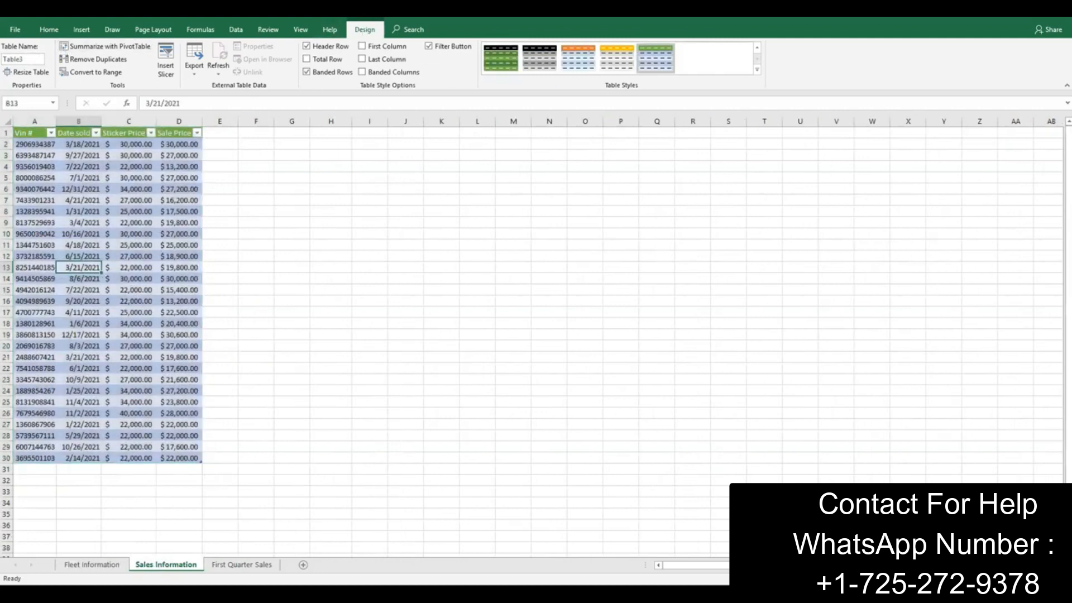
click(345, 594)
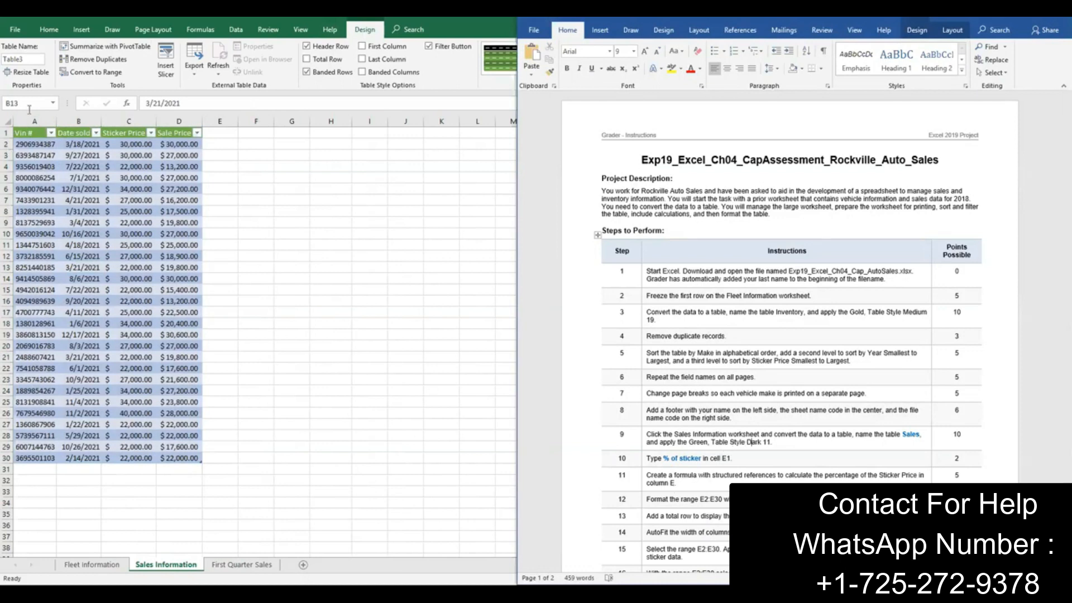
click(34, 63)
text(Sales)
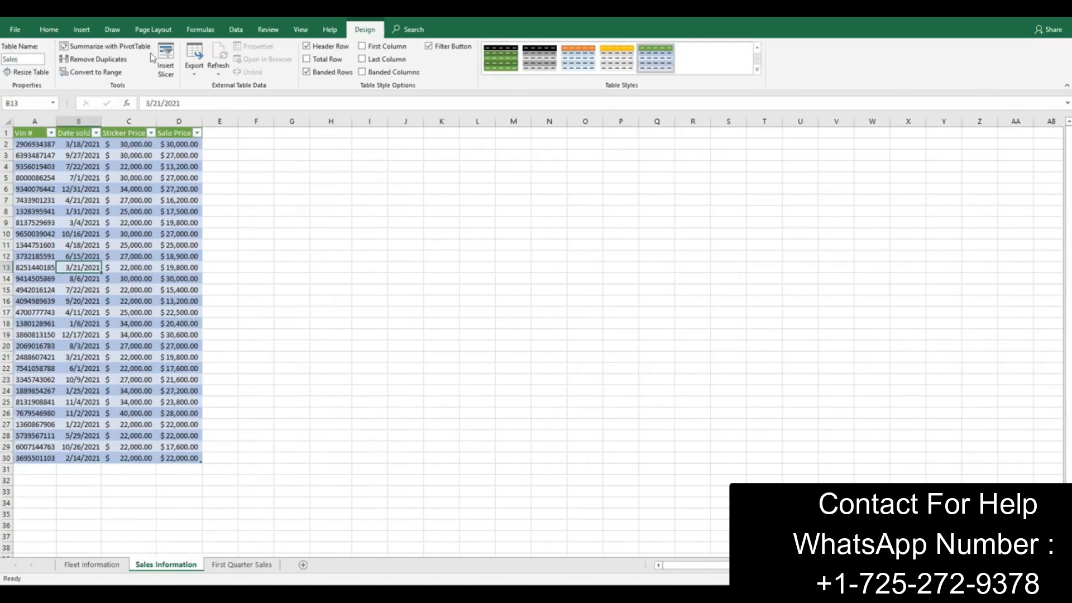
click(168, 189)
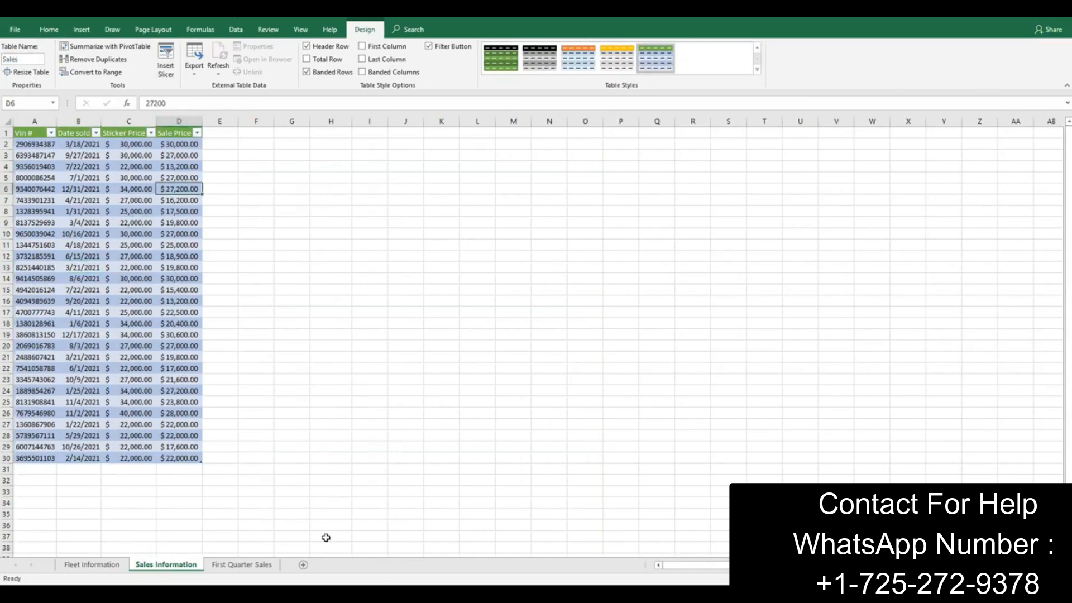
Step: Check instruction 10 and enter the heading % of sticker in cell E1 of the Sales Information sheet
key(alt+Tab)
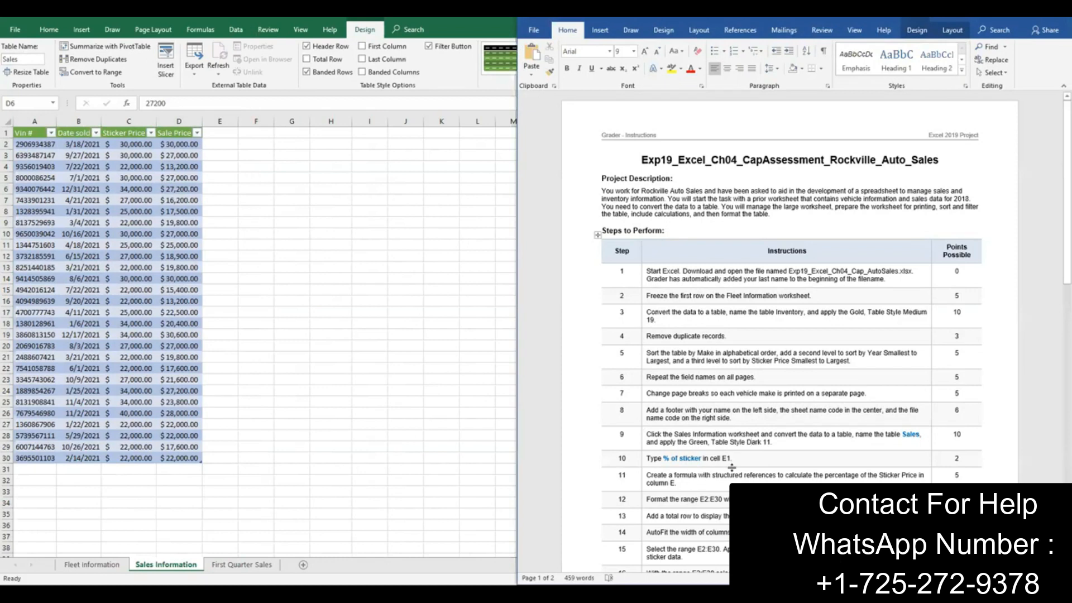
scroll(742, 465, down, 1)
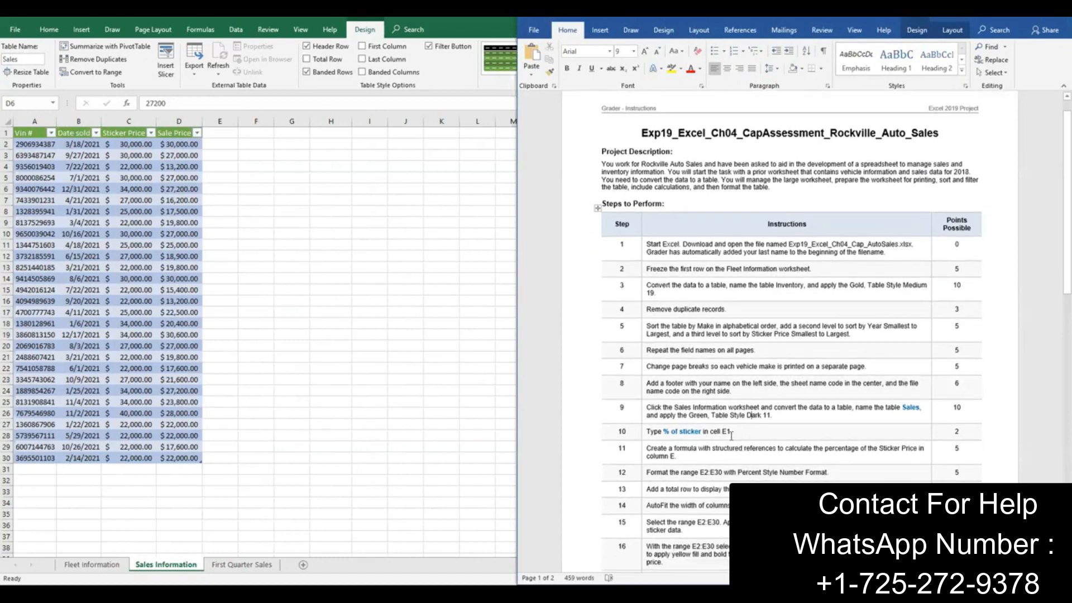
click(224, 138)
click(228, 132)
text(%)
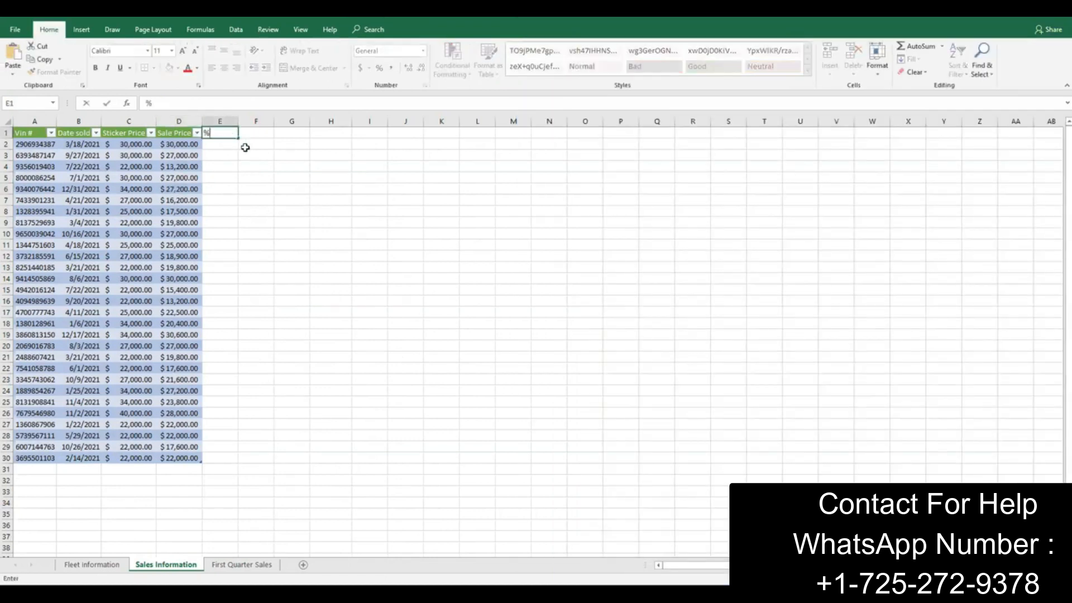
text( of sticker)
key(Tab)
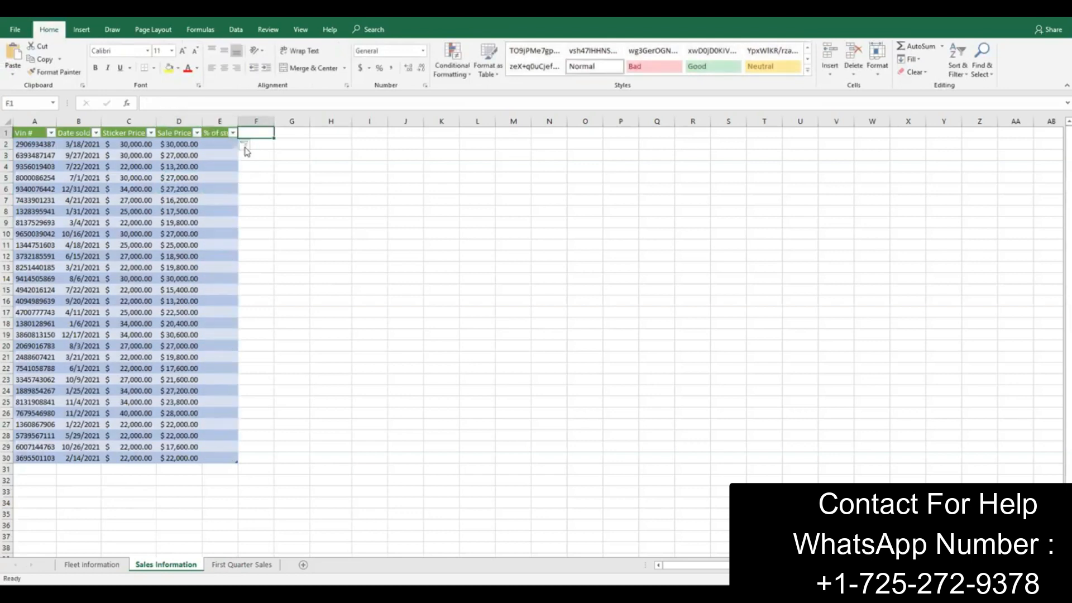
Step: Fill the % of sticker column with the formula =D2/C2 starting in E2, dividing sale price by sticker price
key(alt+Tab)
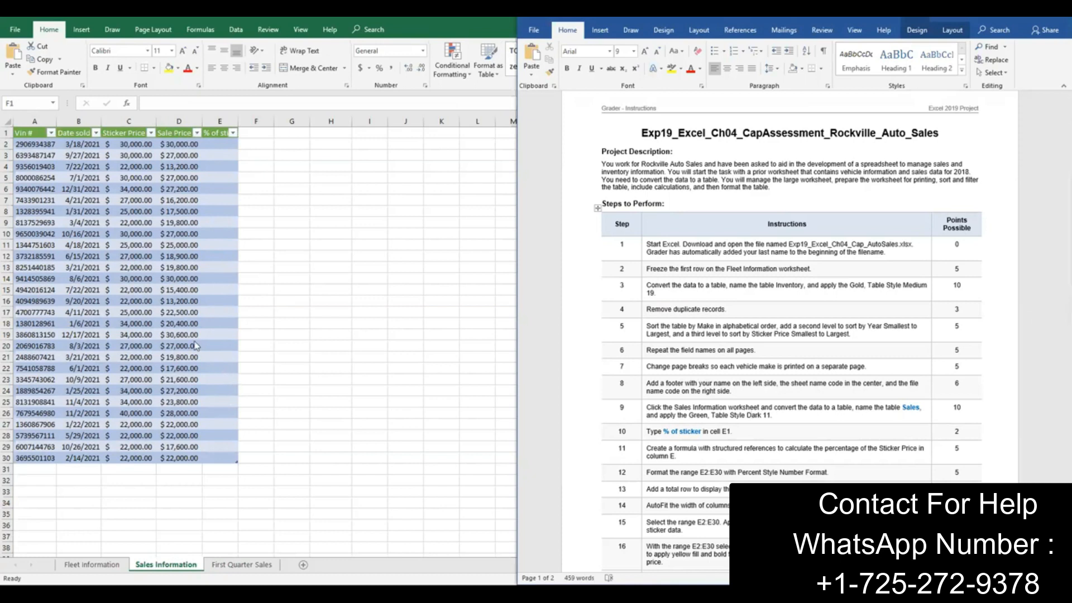
click(211, 144)
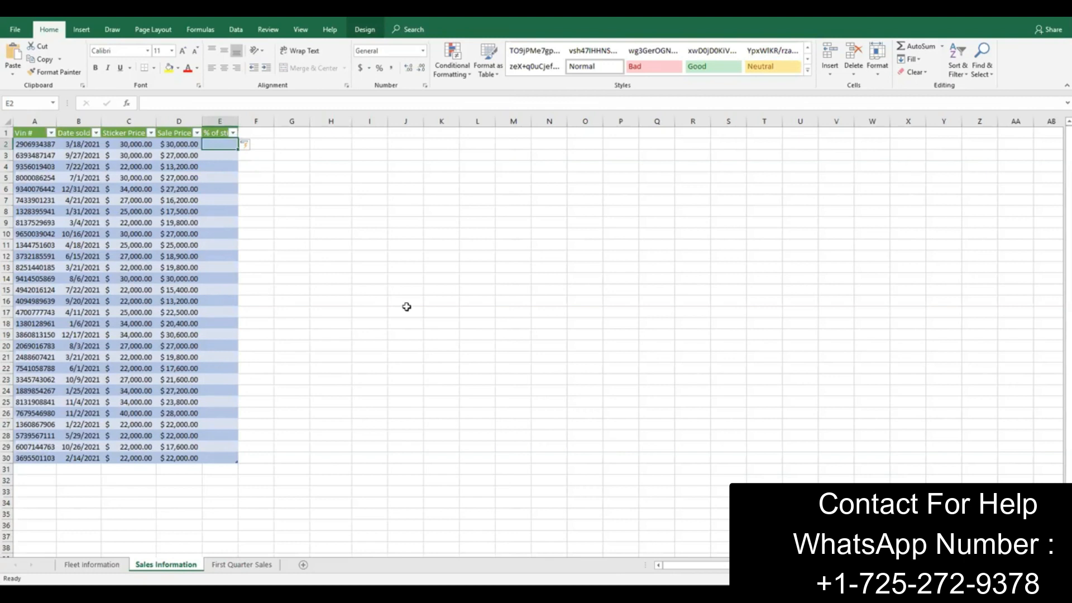
click(385, 595)
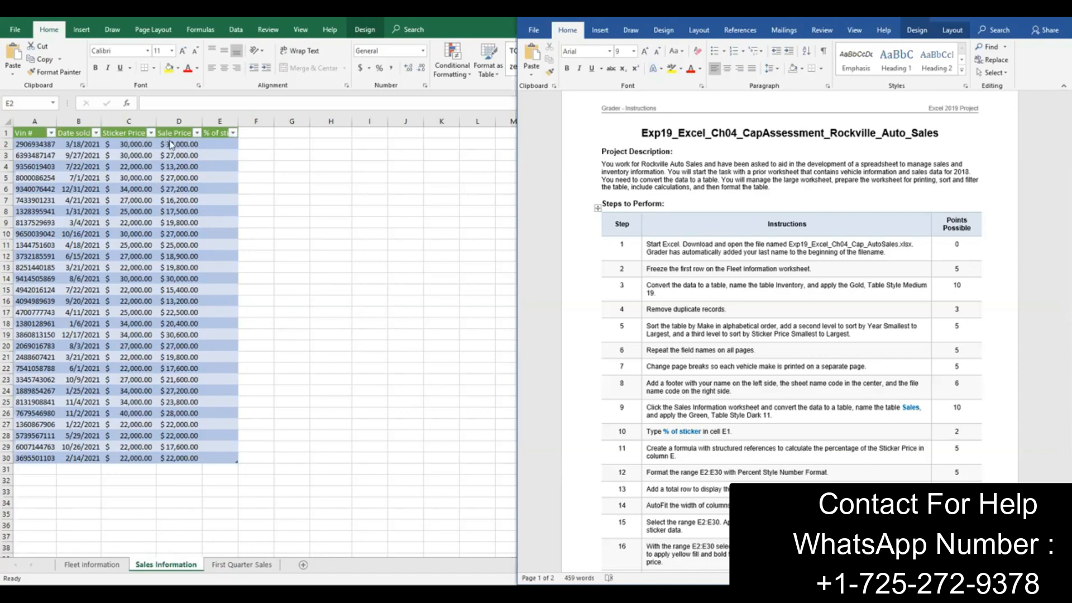
click(221, 140)
text(=D)
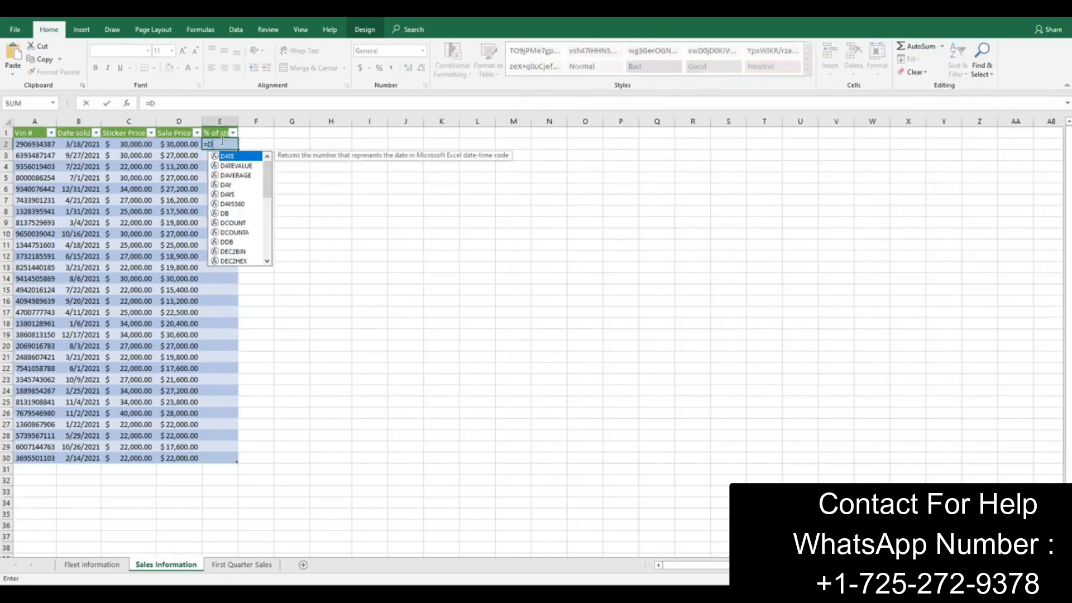
text(2/C2)
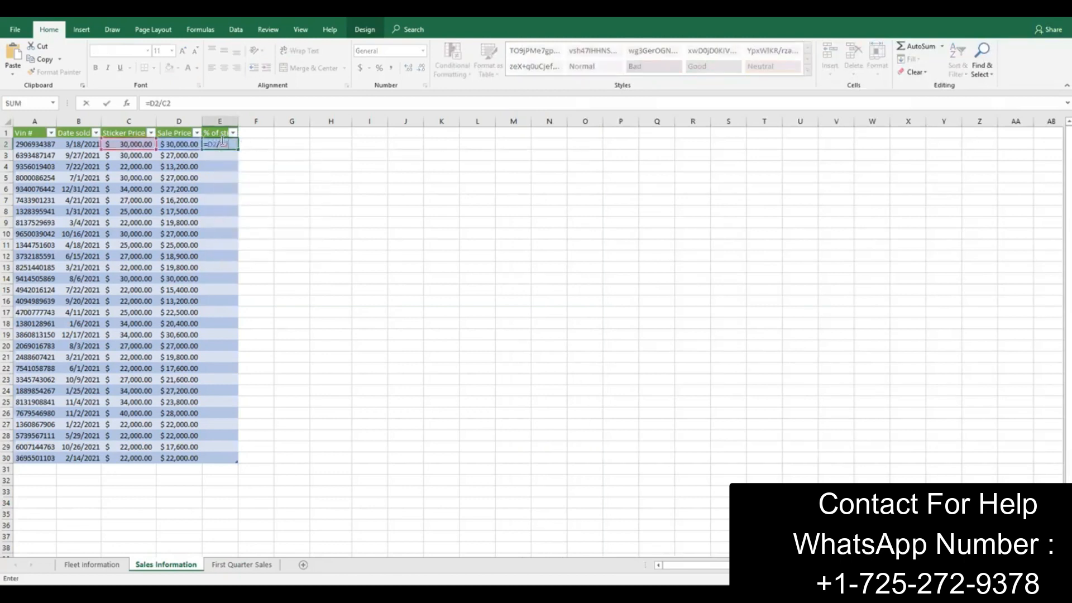
key(Return)
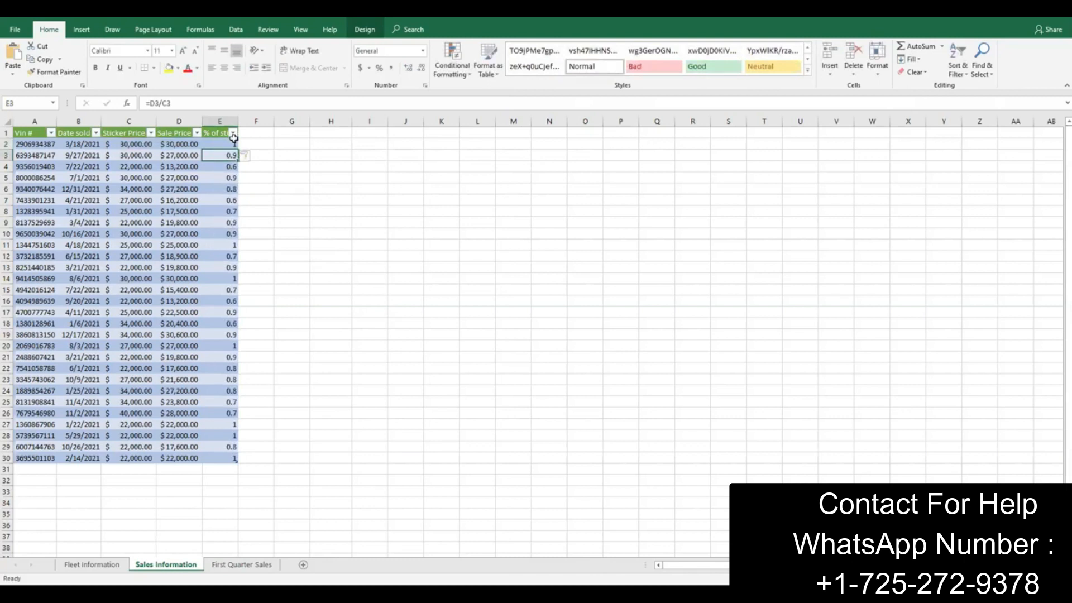
Step: Replace the formula in E2 with =[@[Sale Price]]/[@[Sticker Price]] and check it in the cells down to E5
click(225, 144)
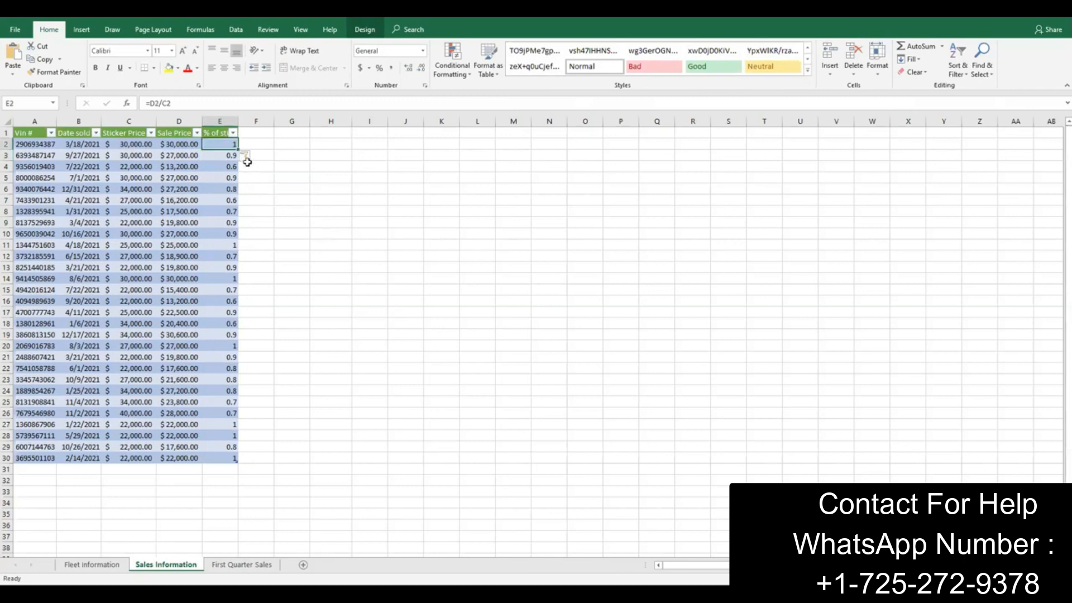
click(214, 103)
key(BackSpace)
key(BackSpace)
key(BackSpace)
key(BackSpace)
key(BackSpace)
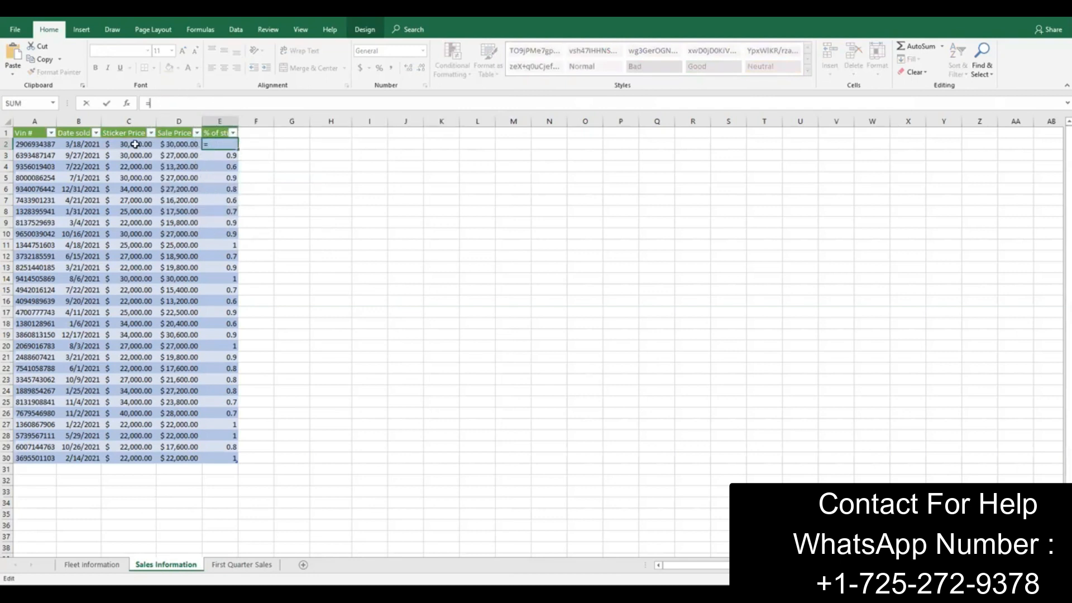
click(178, 146)
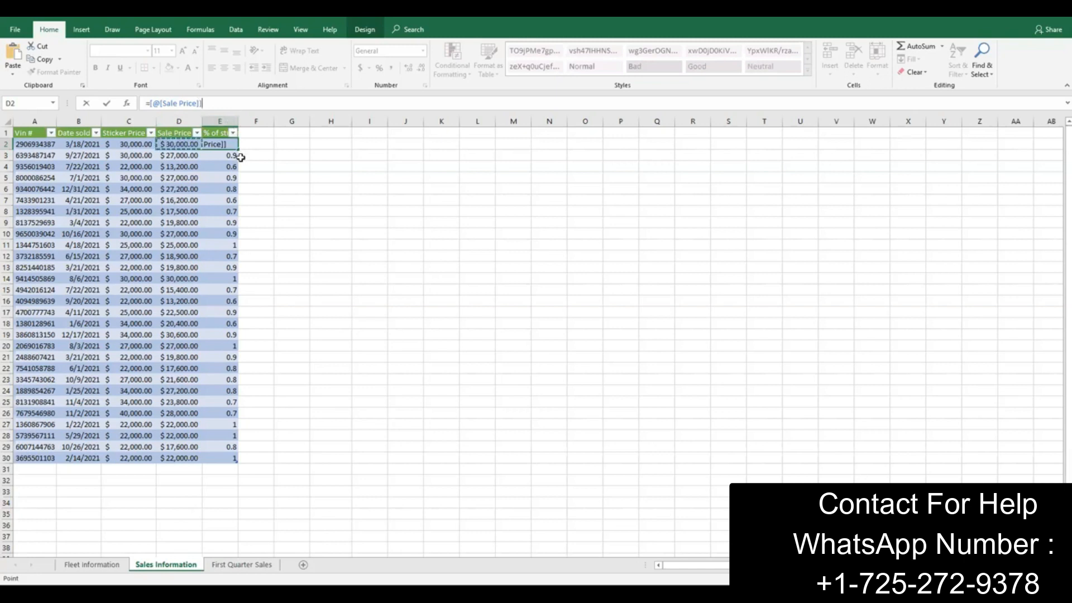
text(/[@[Sticker Price)
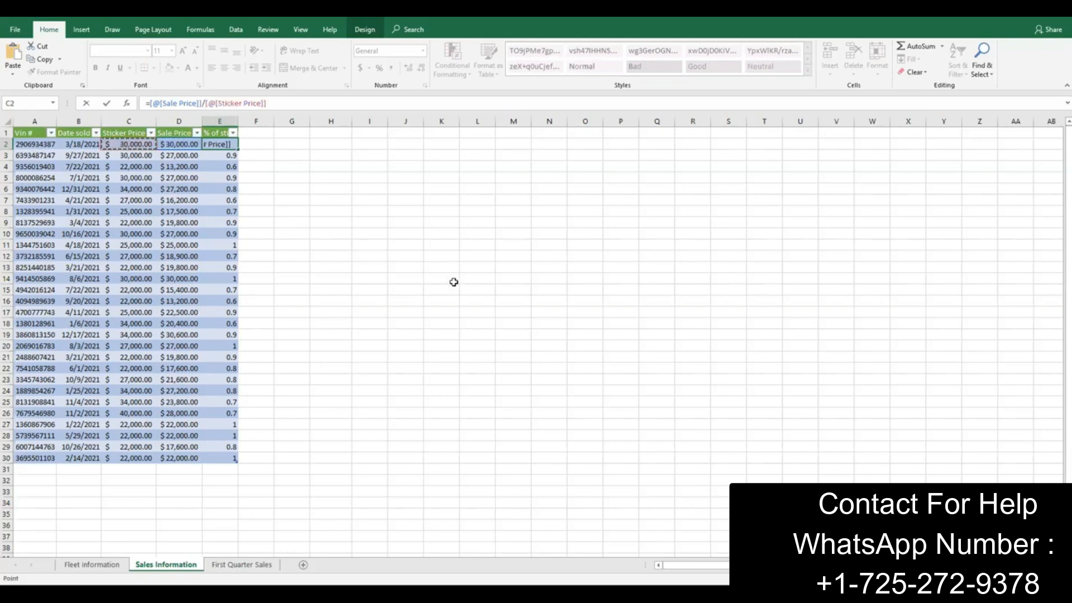
key(Return)
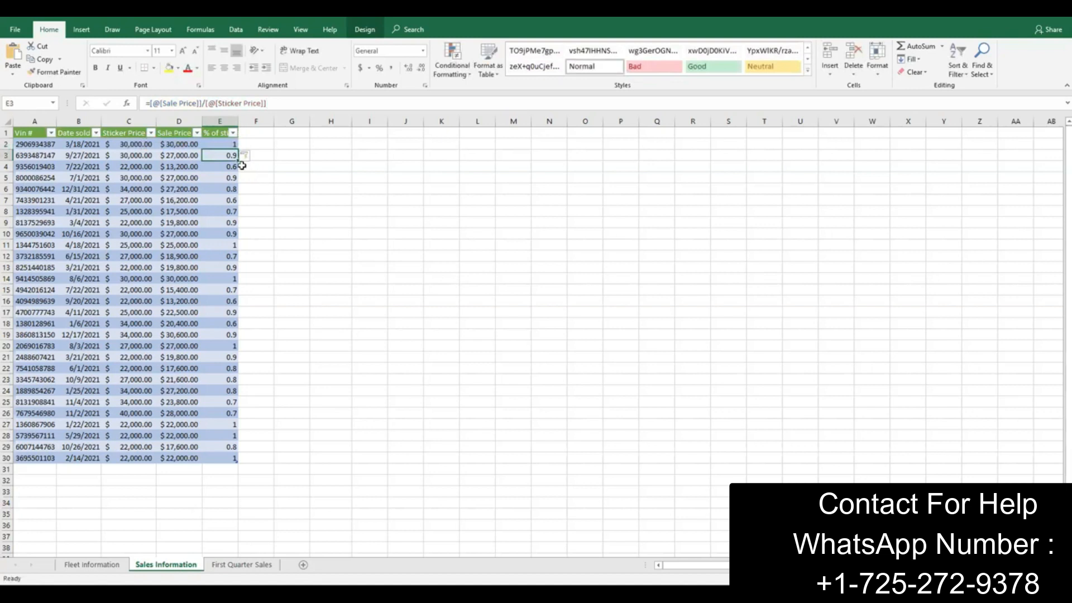
click(223, 146)
click(225, 156)
click(225, 170)
click(225, 177)
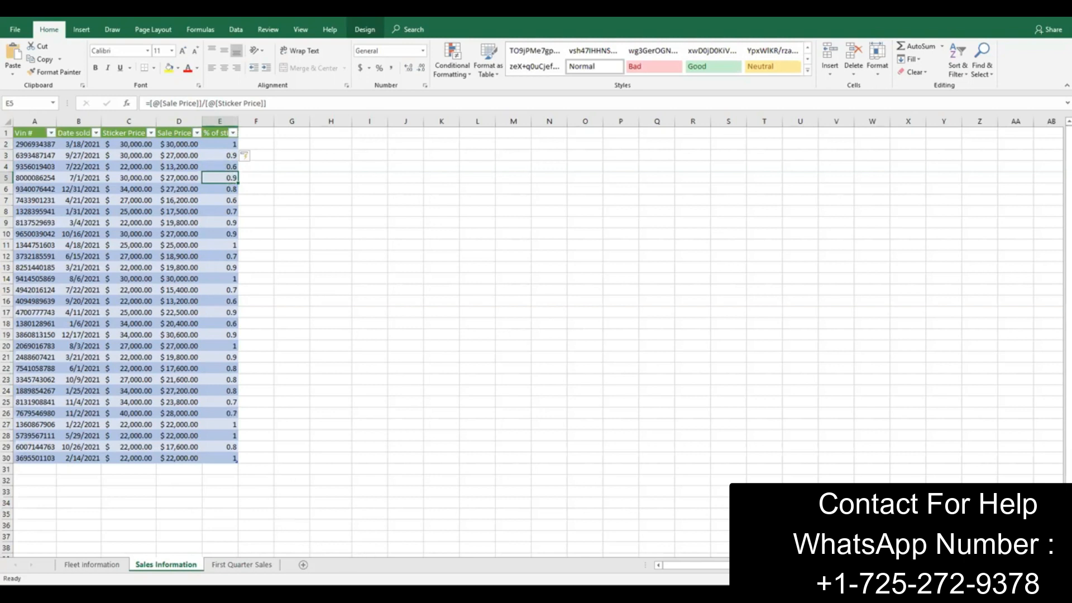
Step: Check instruction 12 in the Word document and format the range E2:E30 in Excel as Percentage
key(alt+Tab)
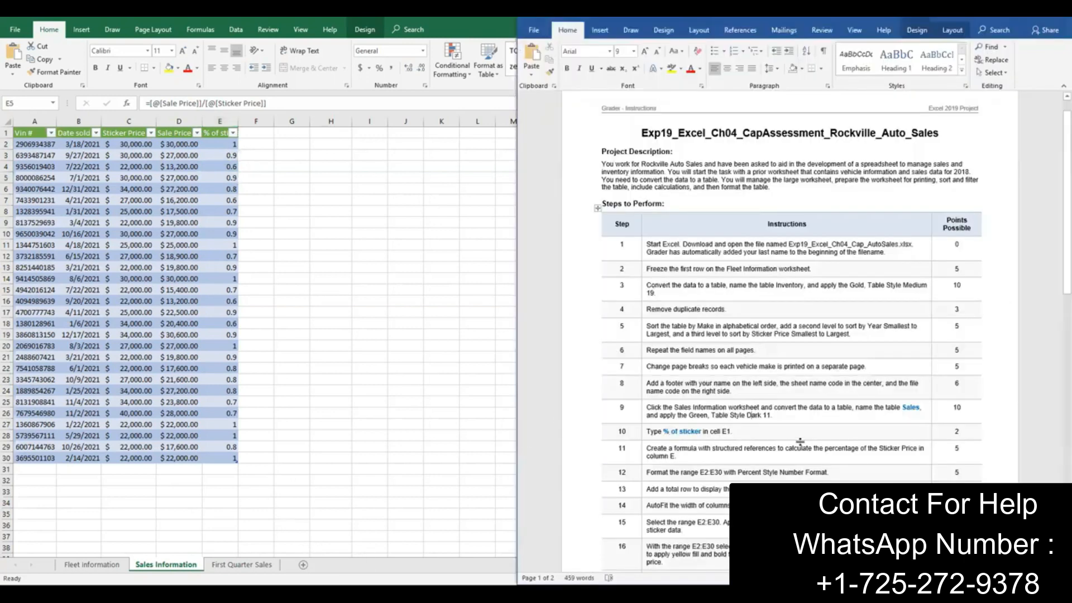
scroll(803, 441, down, 1)
scroll(803, 441, down, 1)
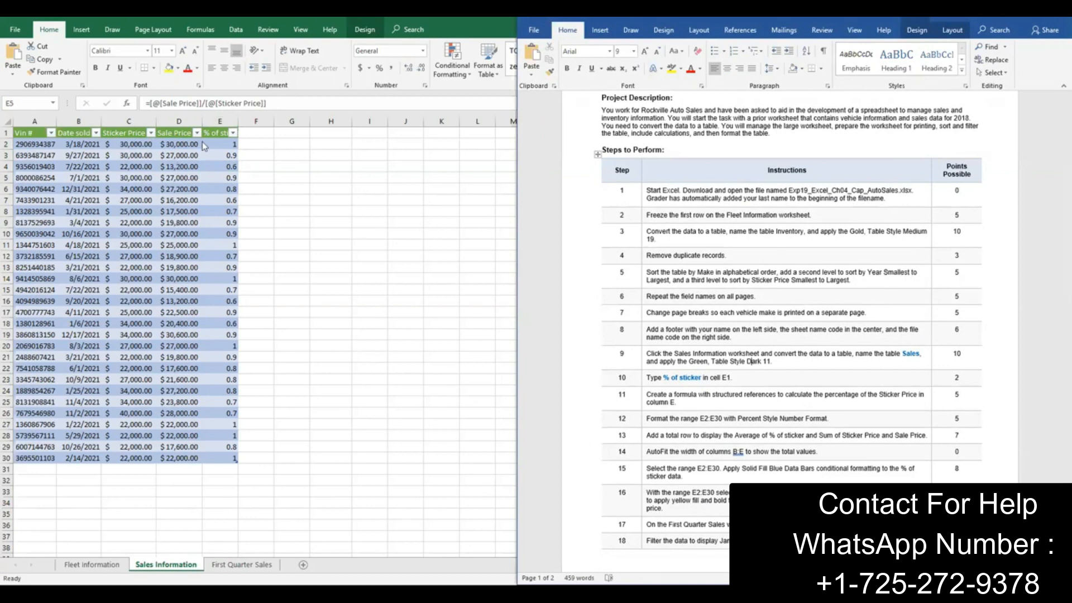
key(alt+Tab)
drag(211, 142, 221, 460)
click(423, 51)
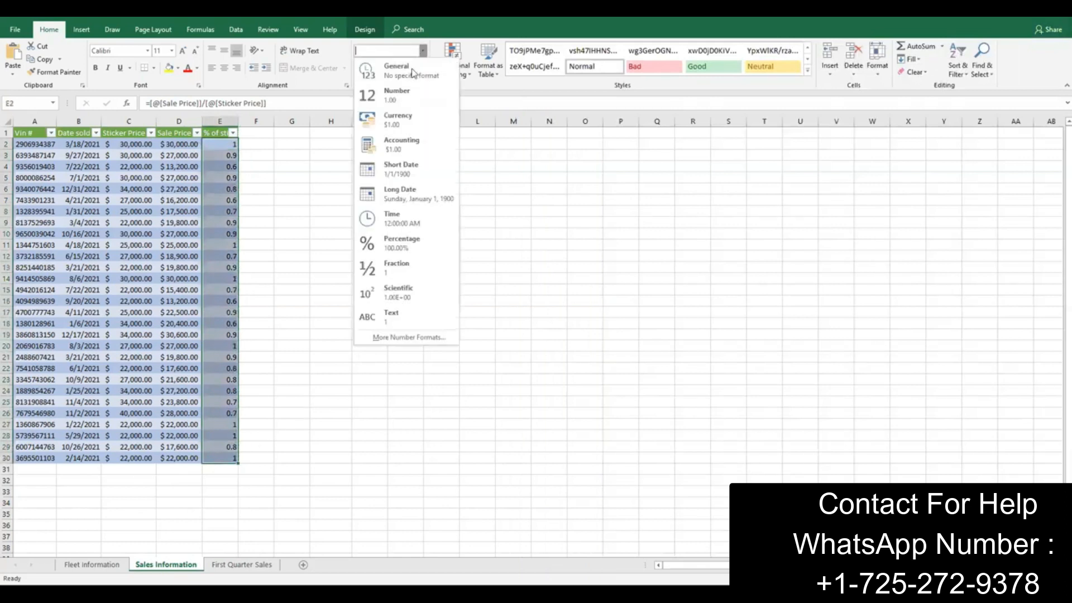
click(403, 243)
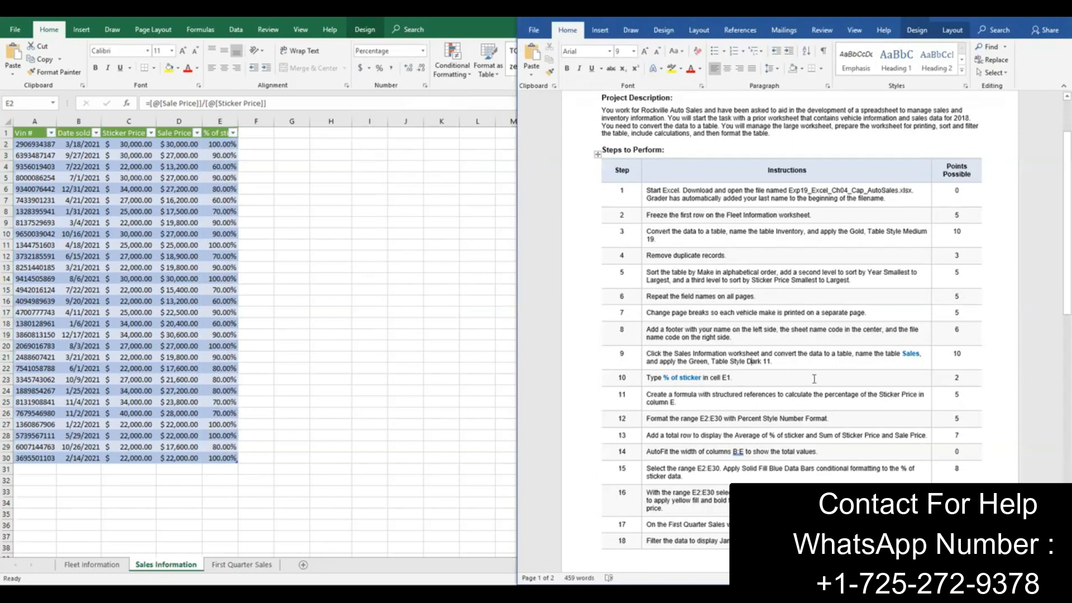
Step: Check instruction 13, add a total row to the Sales table and set its % of sticker total to Average
scroll(871, 384, down, 1)
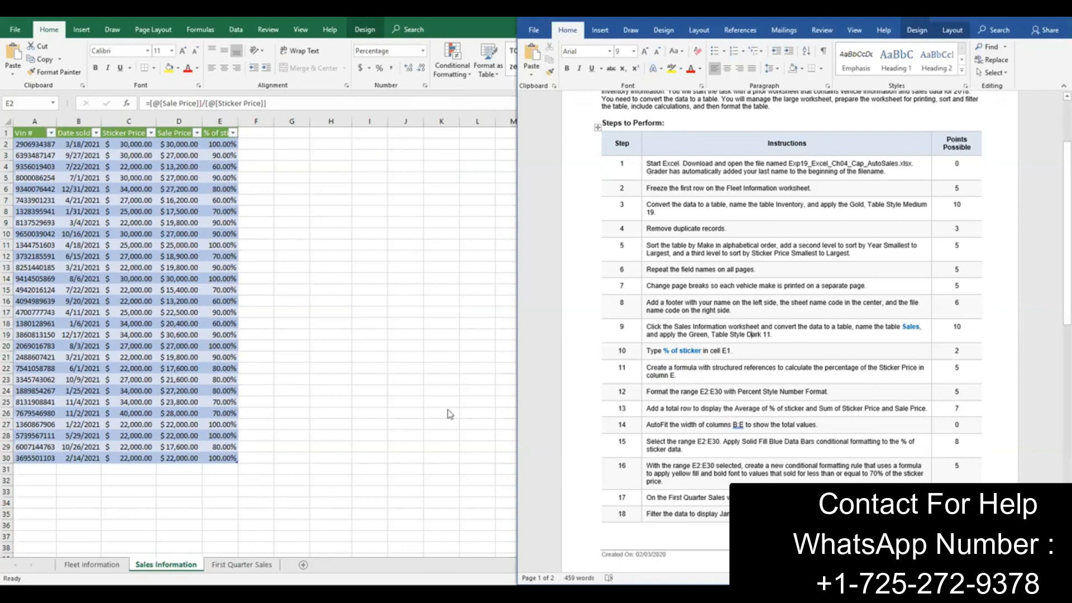
click(38, 440)
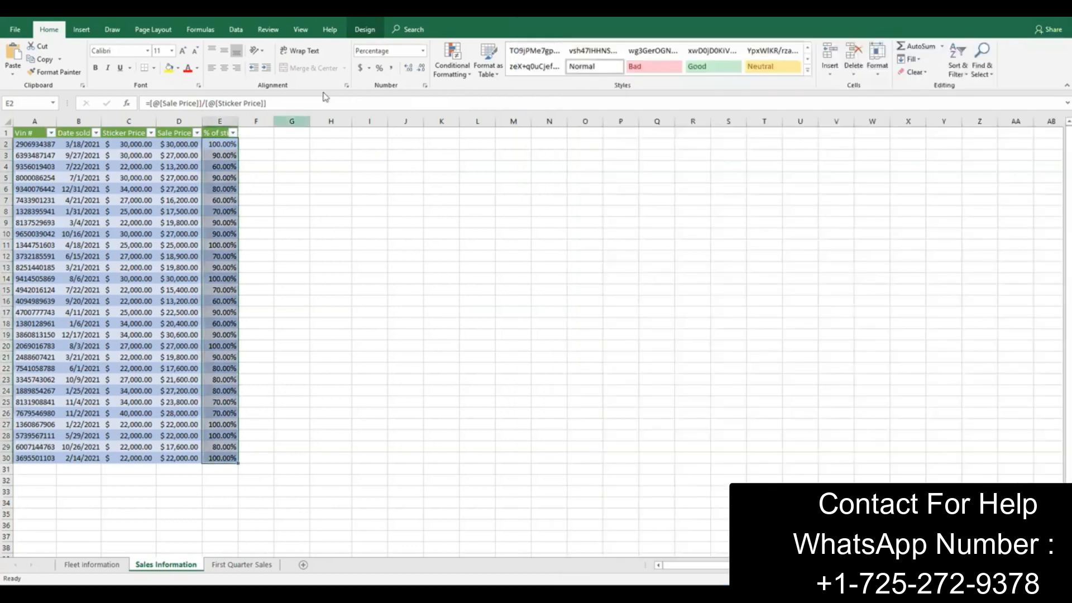
click(366, 31)
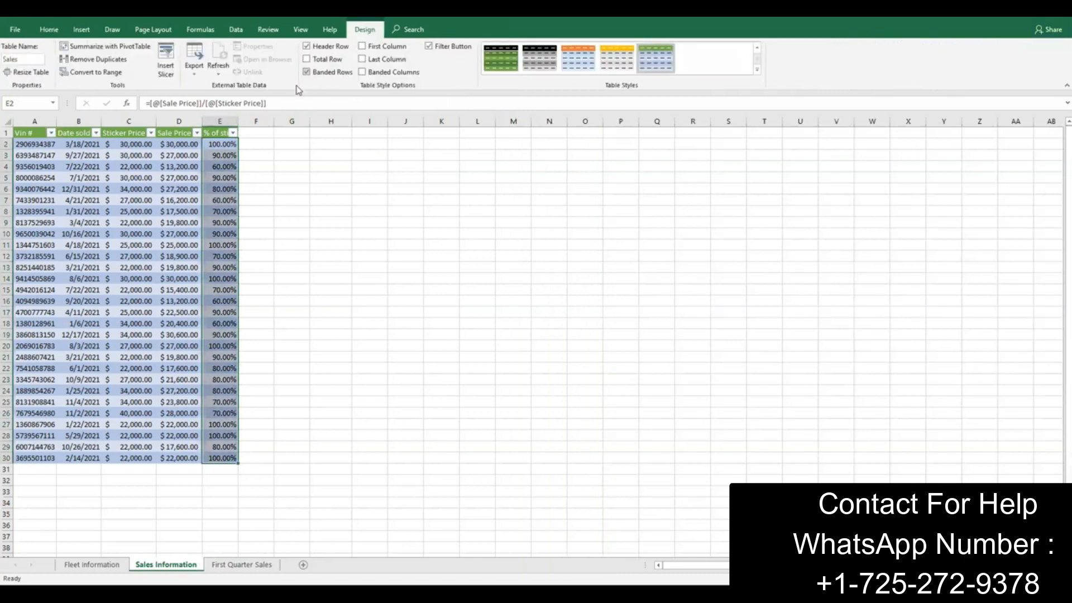
click(307, 59)
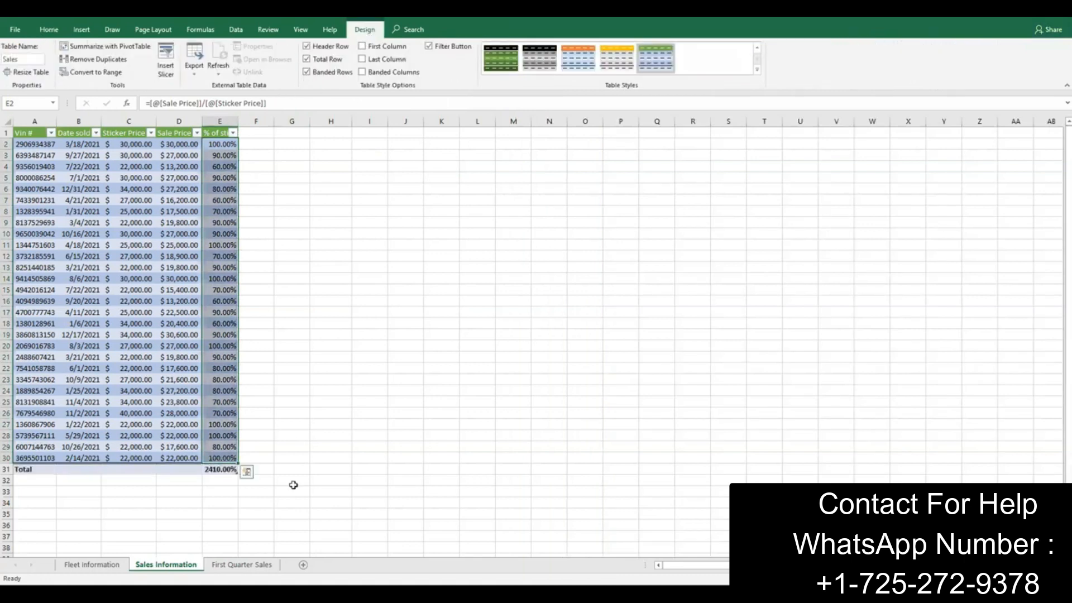
click(224, 470)
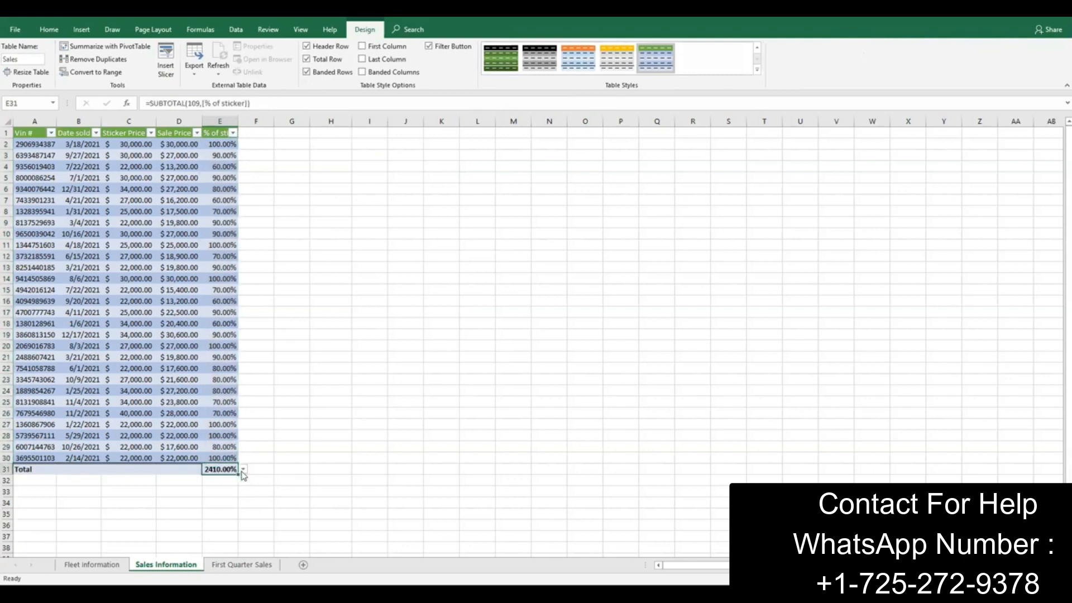
click(244, 470)
click(216, 487)
Step: Set the total row to show the Sum of Sticker Price in C31 and of Sale Price in D31
click(142, 470)
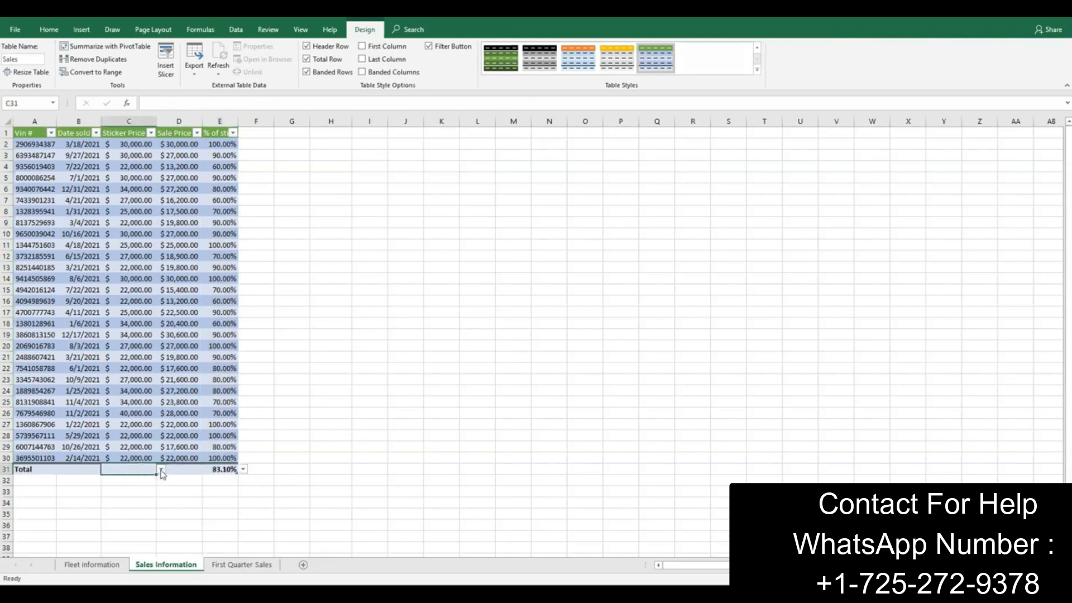
click(161, 471)
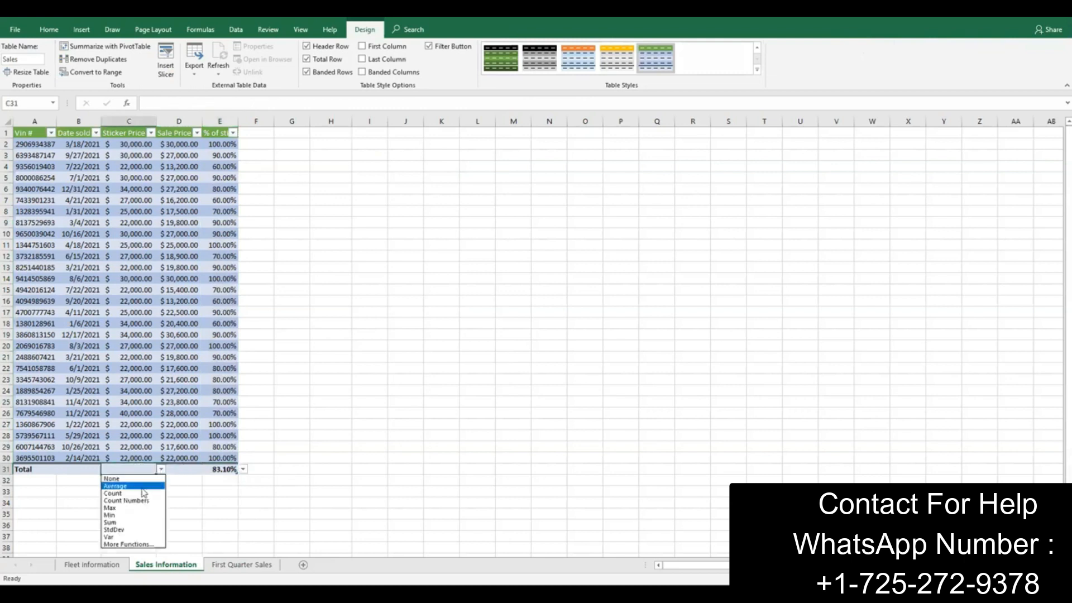
click(141, 523)
click(181, 470)
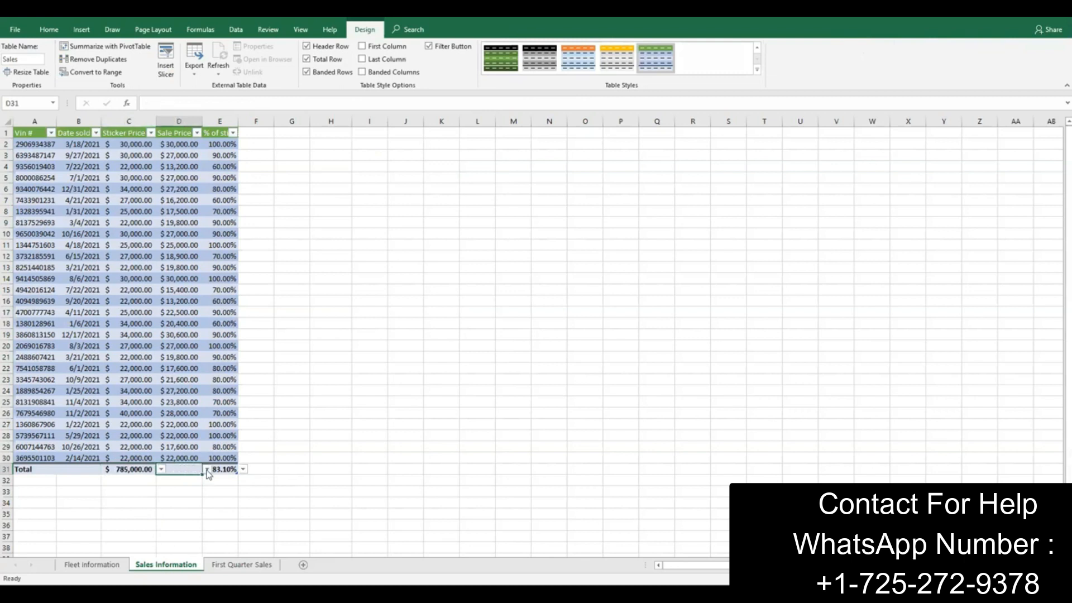
click(206, 470)
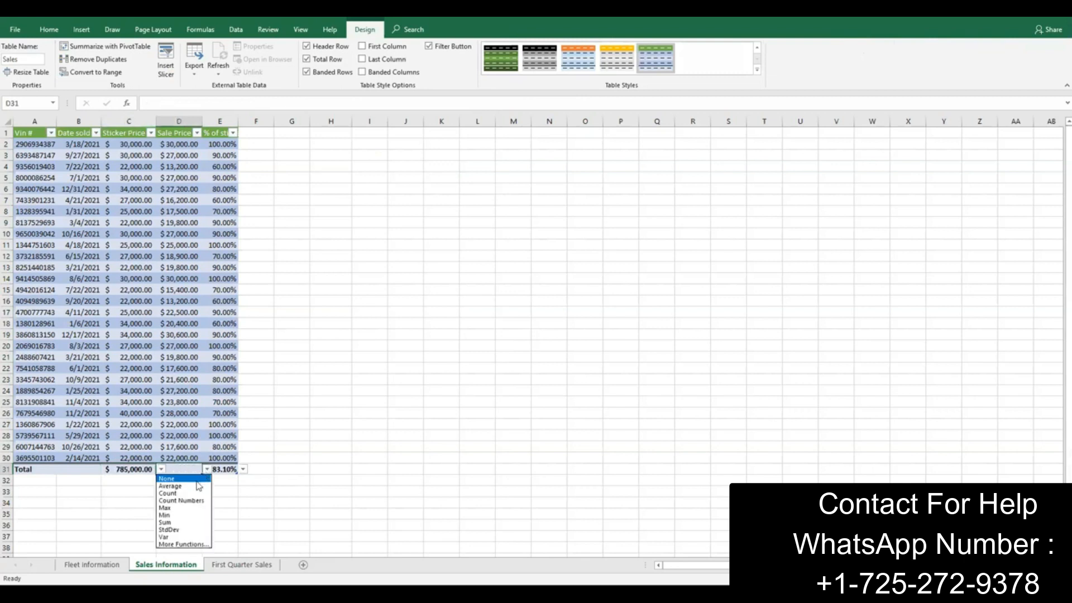
click(190, 522)
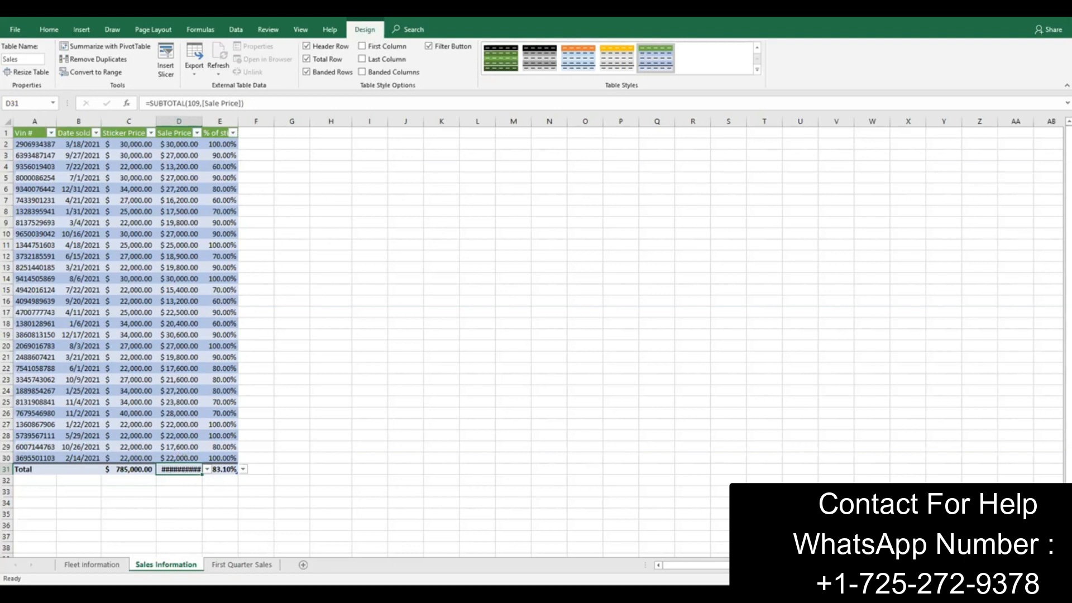
Step: Check instruction 14 and AutoFit the width of columns B through E on the Sales Information sheet
click(380, 593)
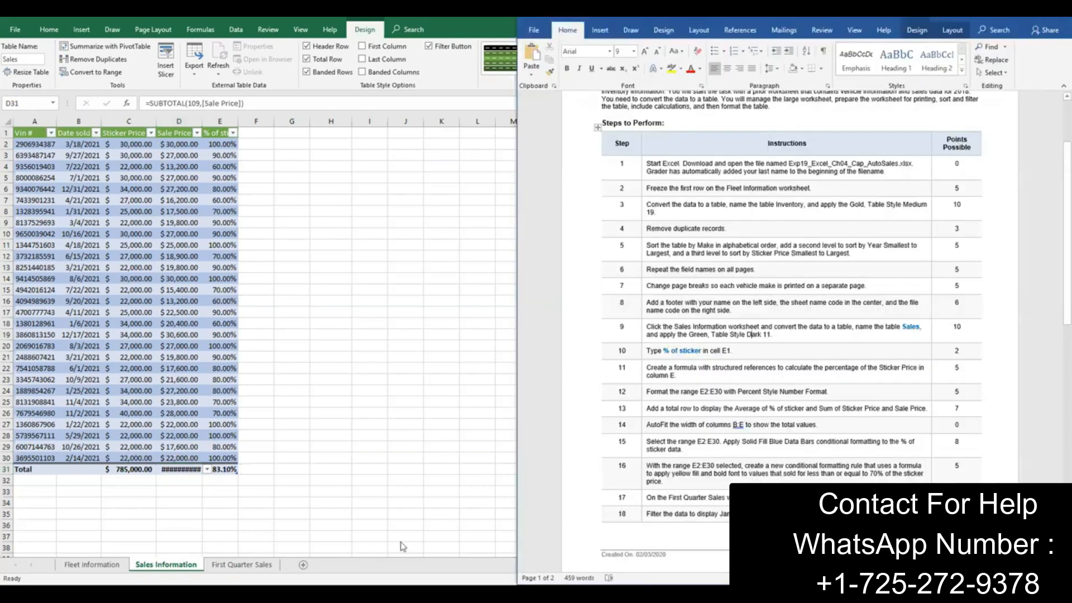
click(75, 117)
drag(78, 120, 220, 122)
click(49, 34)
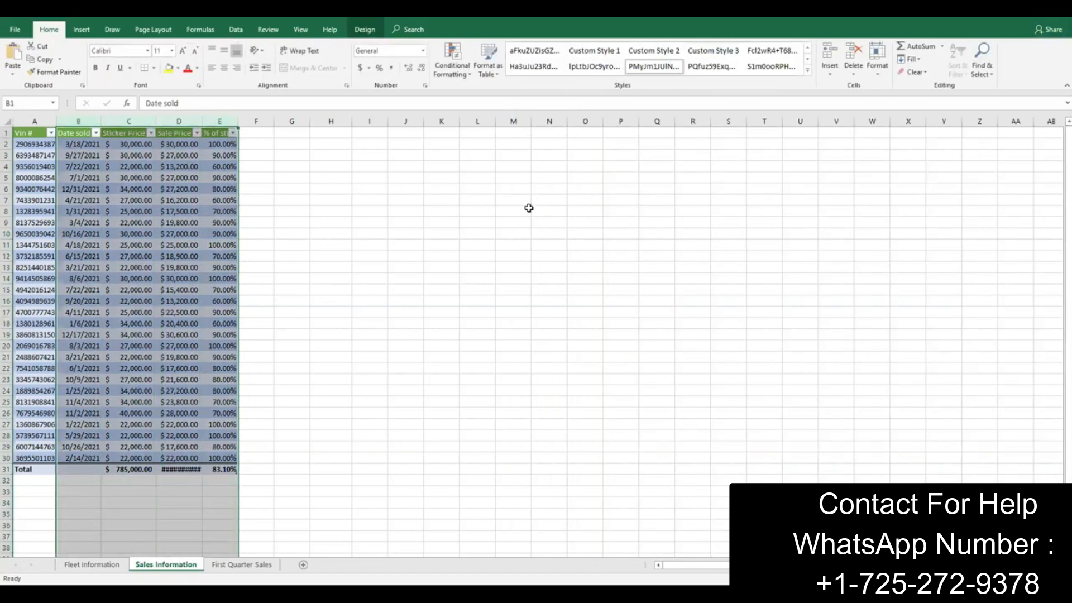
click(877, 61)
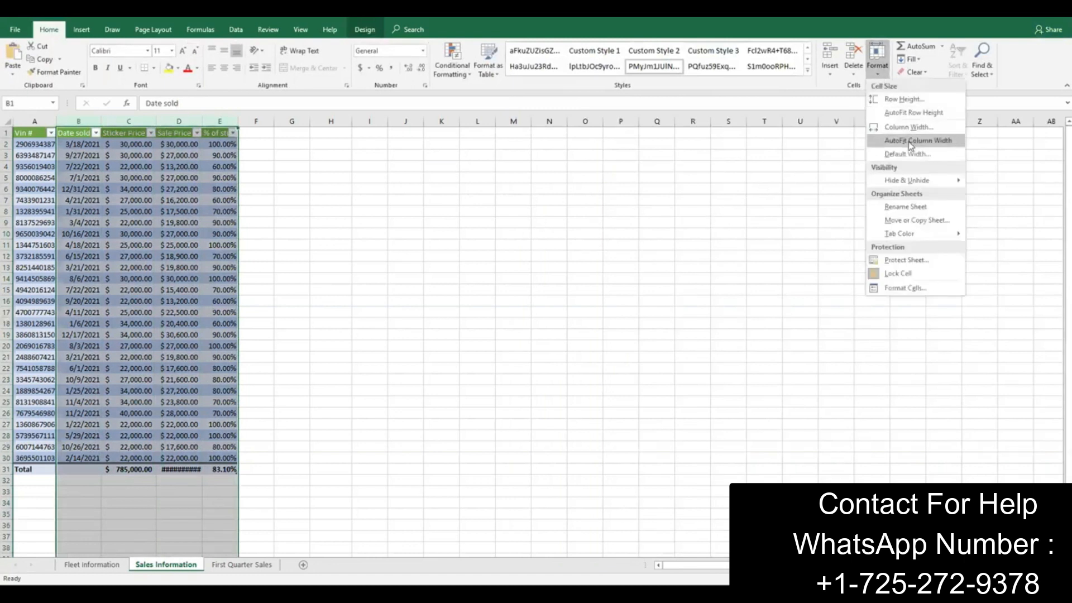
click(910, 143)
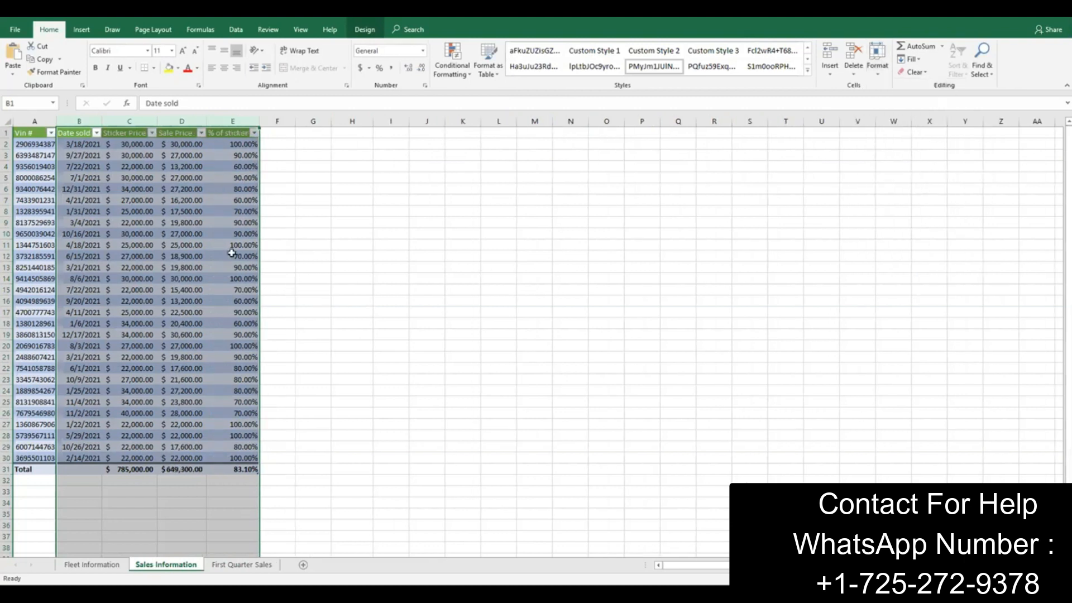
click(182, 470)
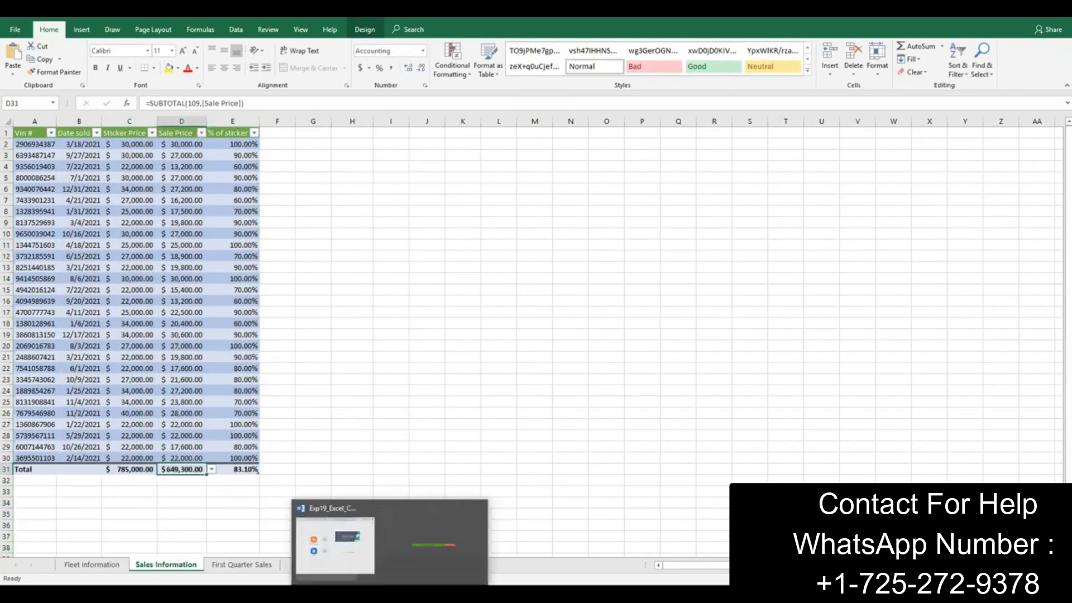
Step: Check instruction 15 in the Word document and open the conditional formatting options for the range E2:E30 in Excel
click(353, 592)
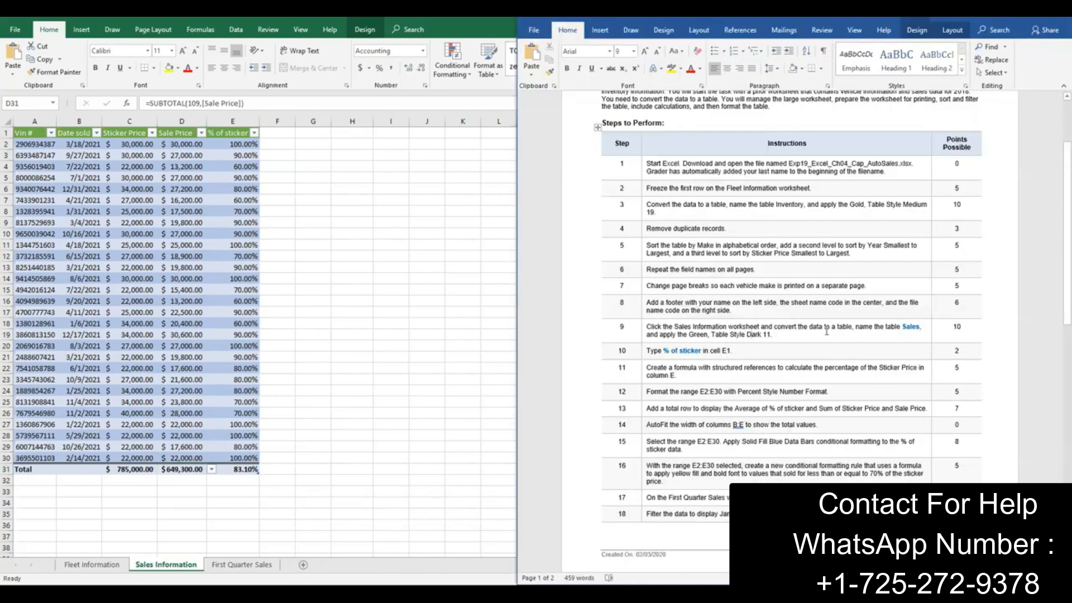
scroll(827, 332, down, 4)
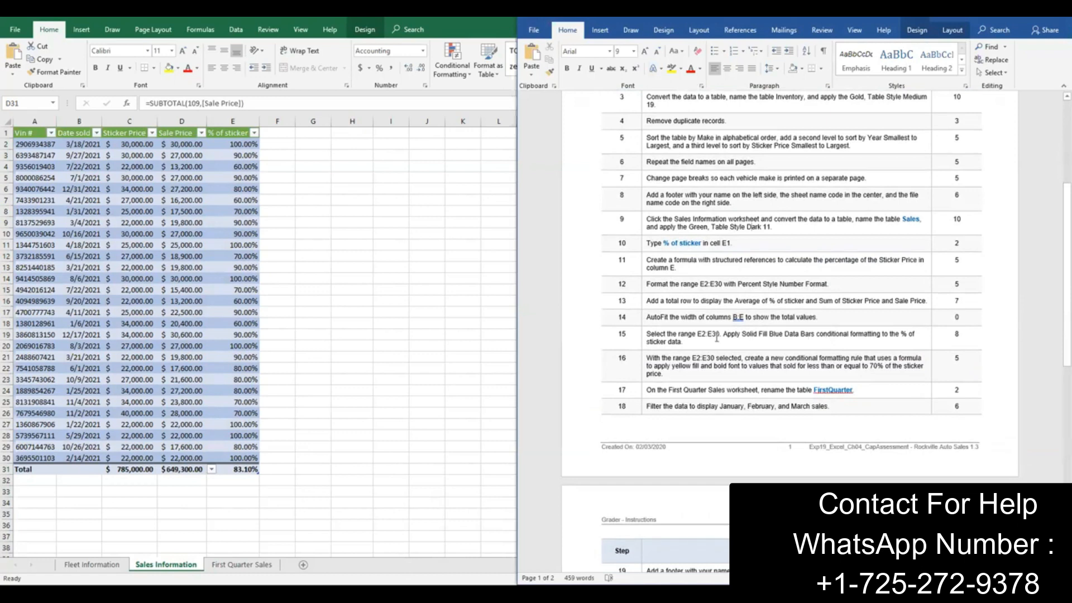
scroll(717, 338, down, 2)
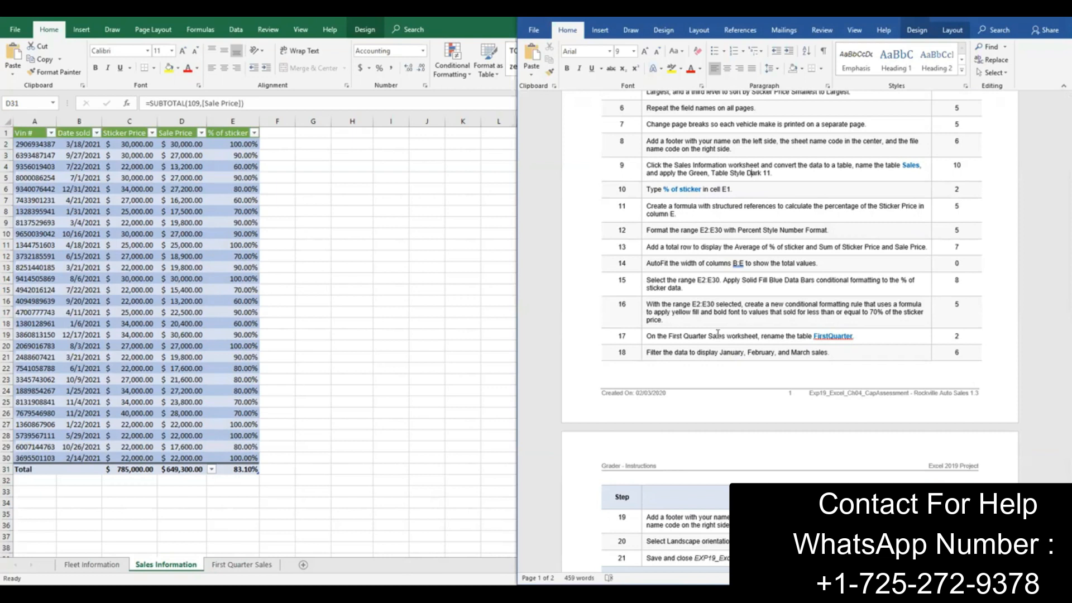
click(239, 144)
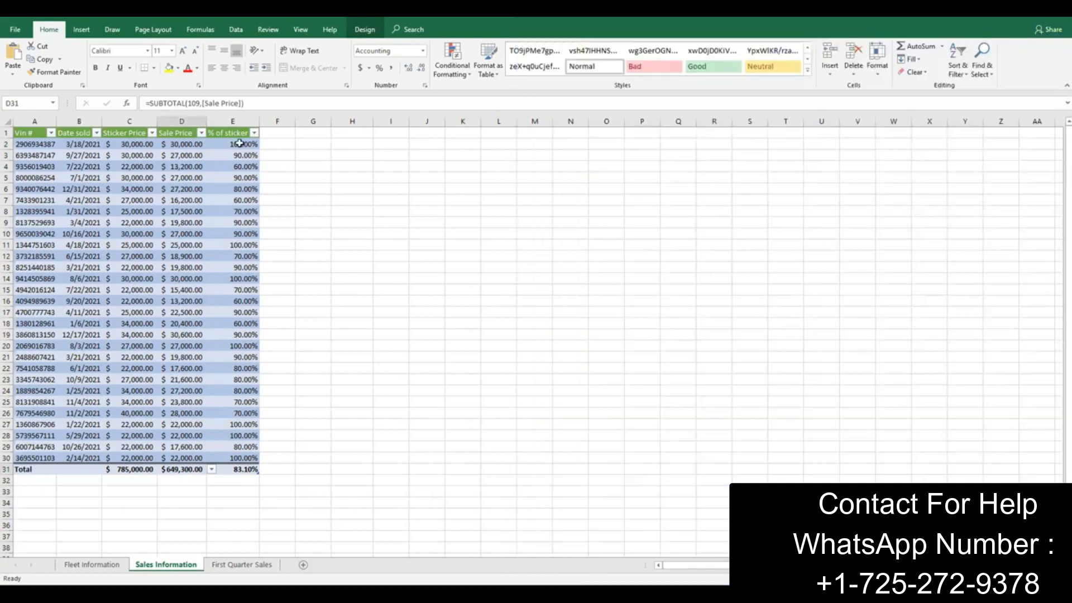
drag(239, 143, 229, 458)
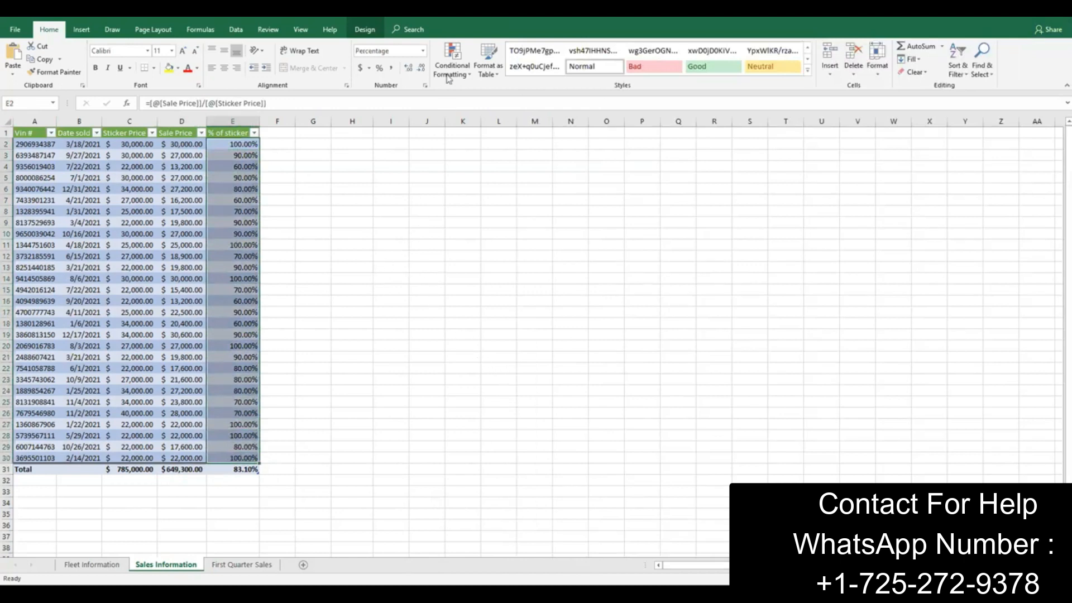
click(464, 77)
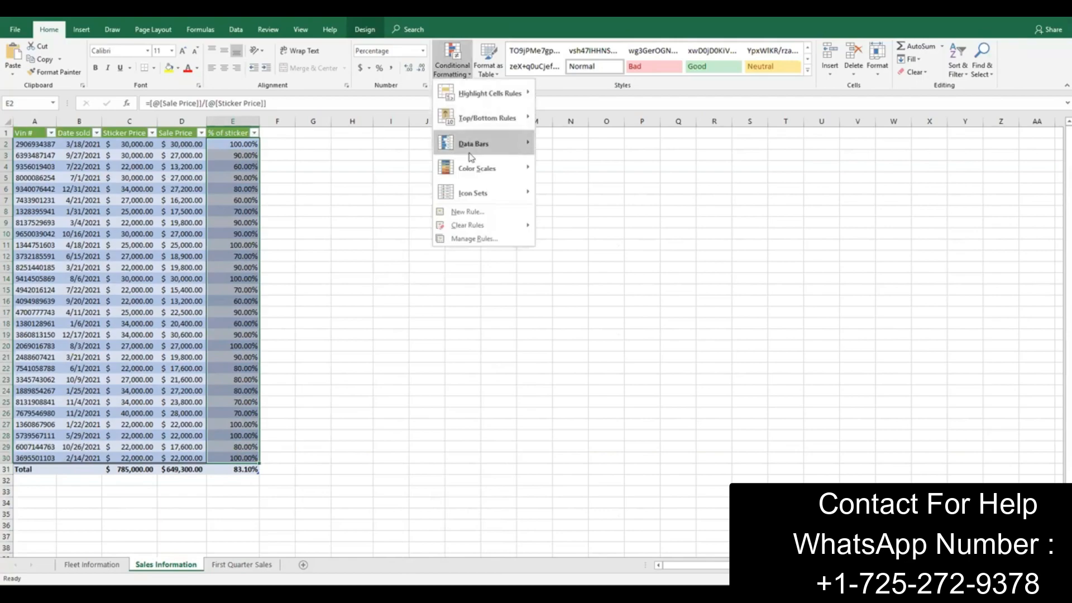